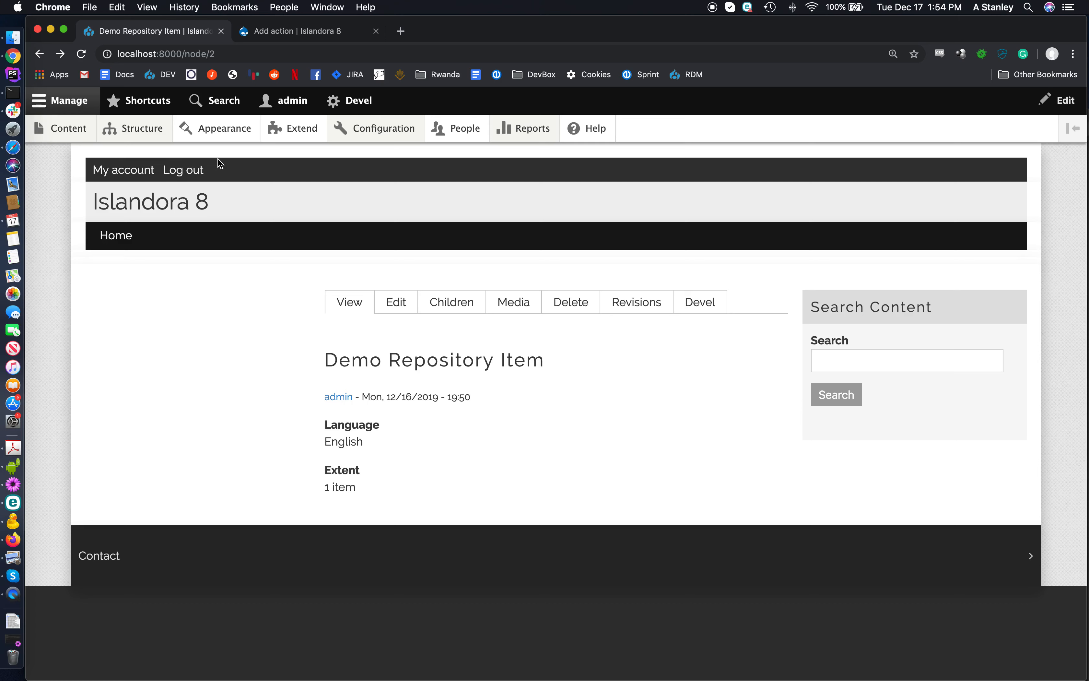
Step: Open the list of fields for the Demo Media media type
{"action": "mouse_move", "coordinate": [144, 131]}
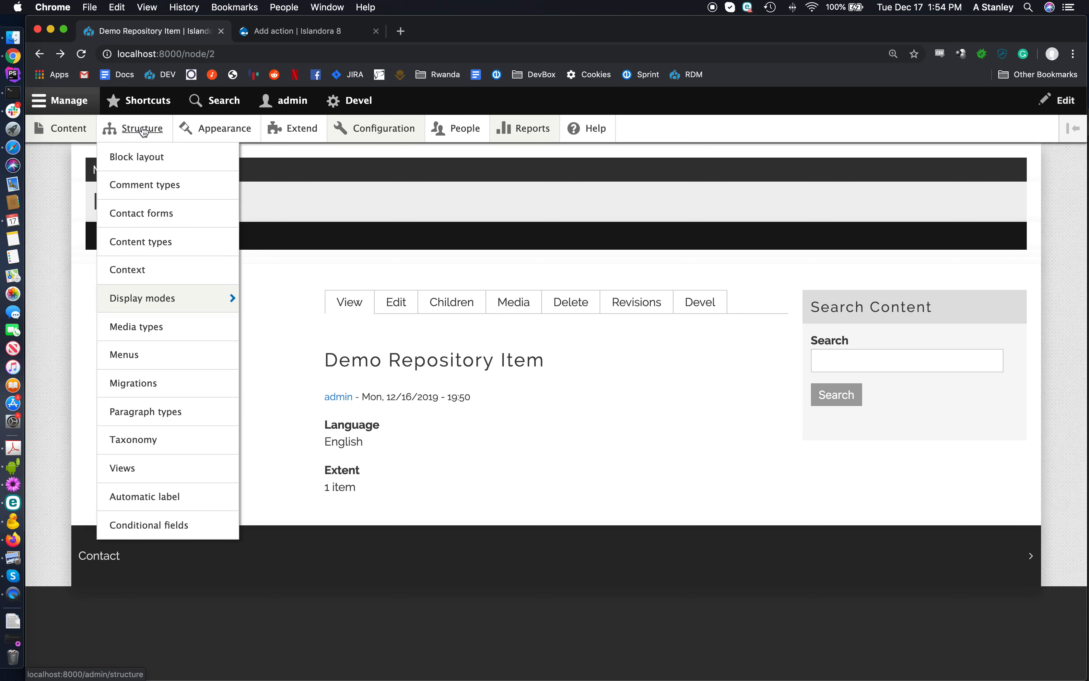
{"action": "left_click", "coordinate": [151, 328]}
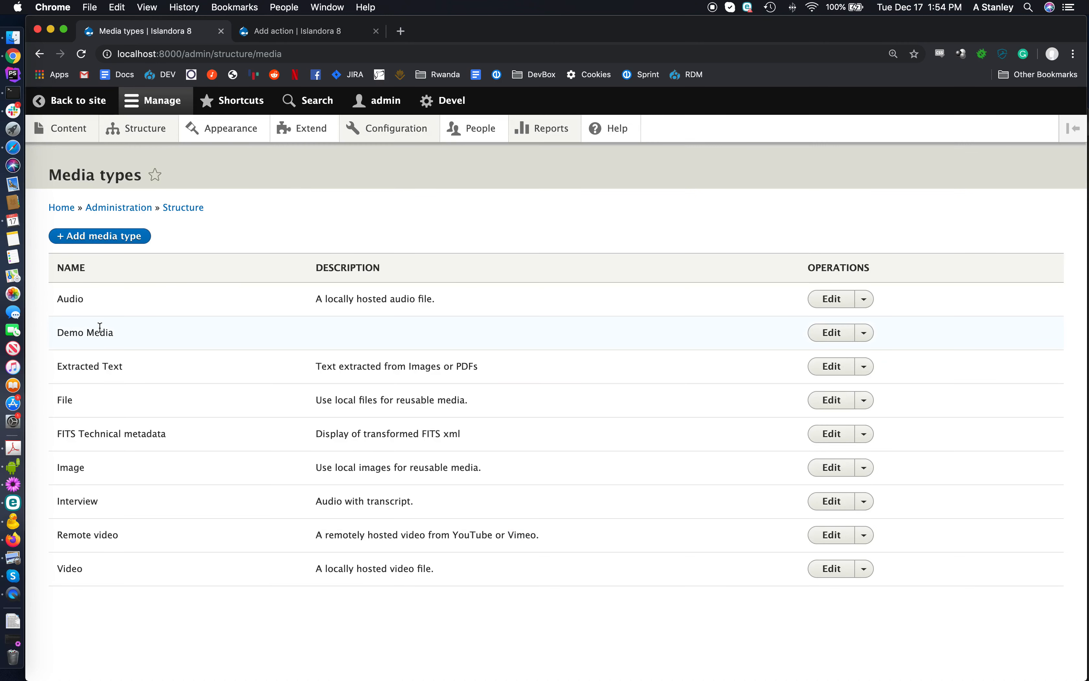
{"action": "left_click", "coordinate": [821, 343]}
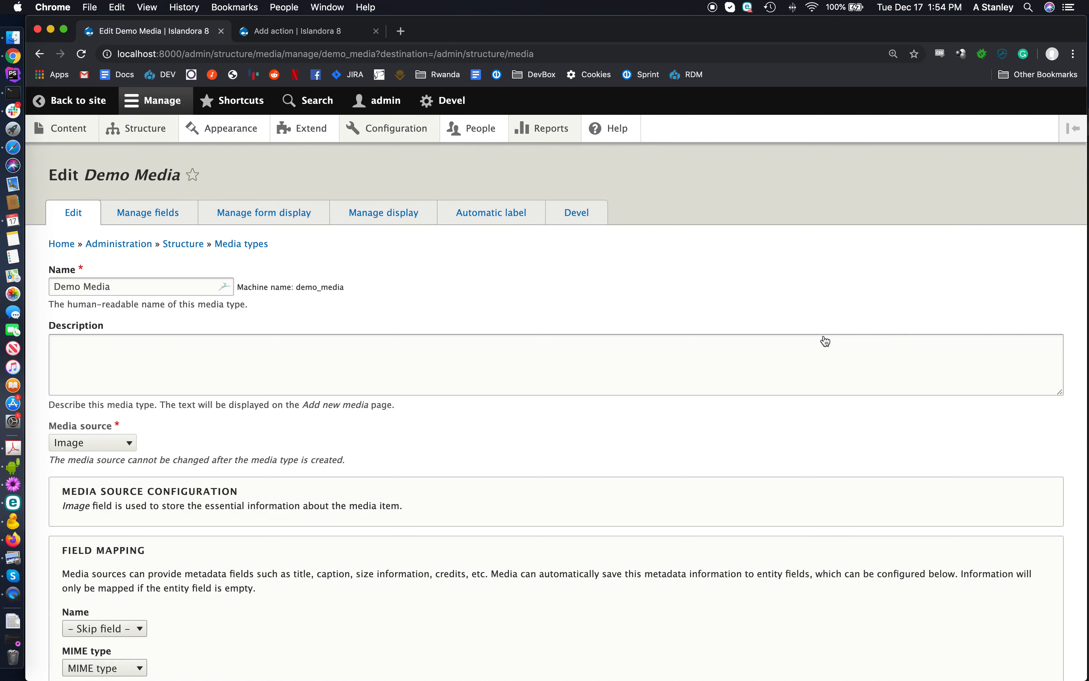
{"action": "left_click", "coordinate": [168, 218]}
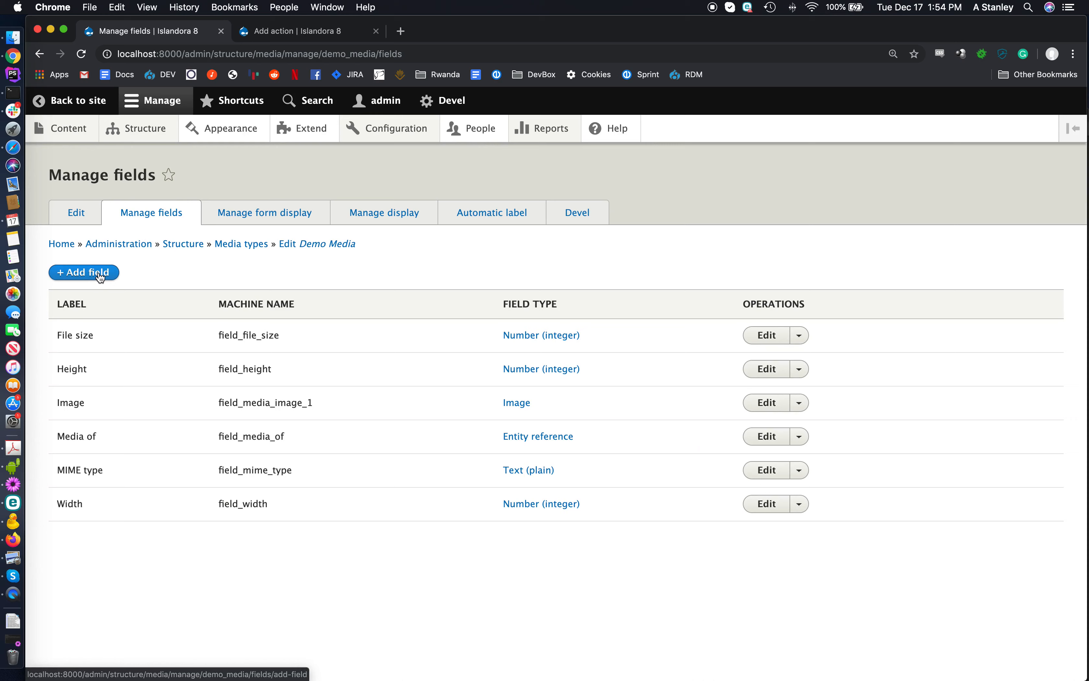
Step: Add a new field of type File labelled "File for Demo" to the Demo Media type and continue to its storage settings
{"action": "left_click", "coordinate": [100, 276]}
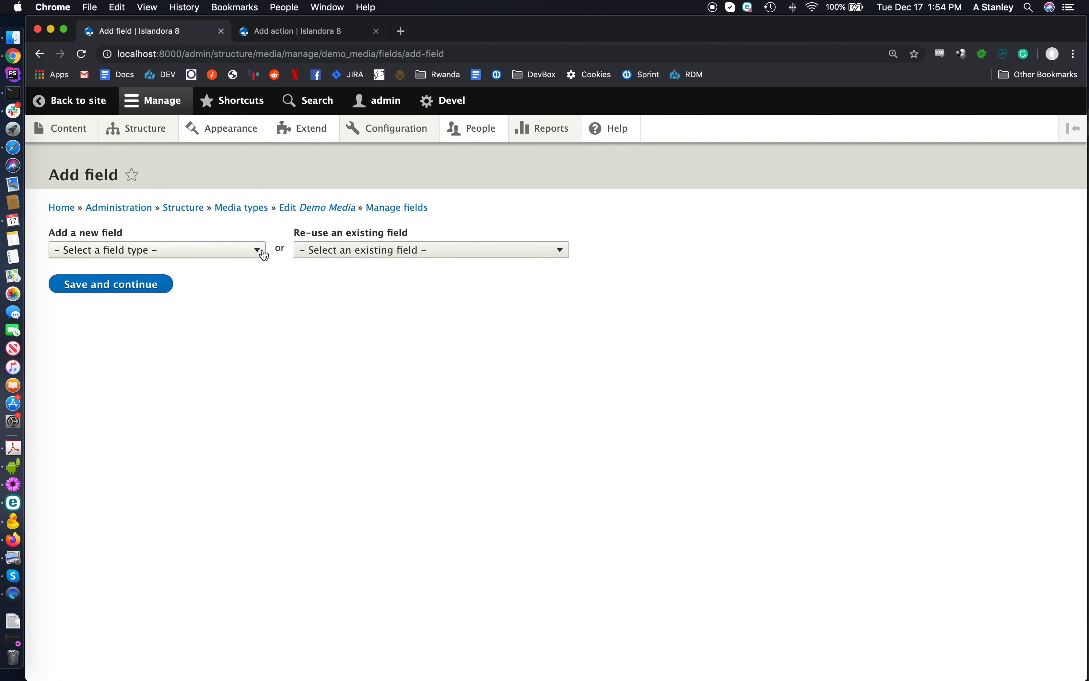
{"action": "left_click", "coordinate": [263, 251]}
{"action": "scroll", "coordinate": [183, 382], "scroll_direction": "down", "scroll_amount": 5}
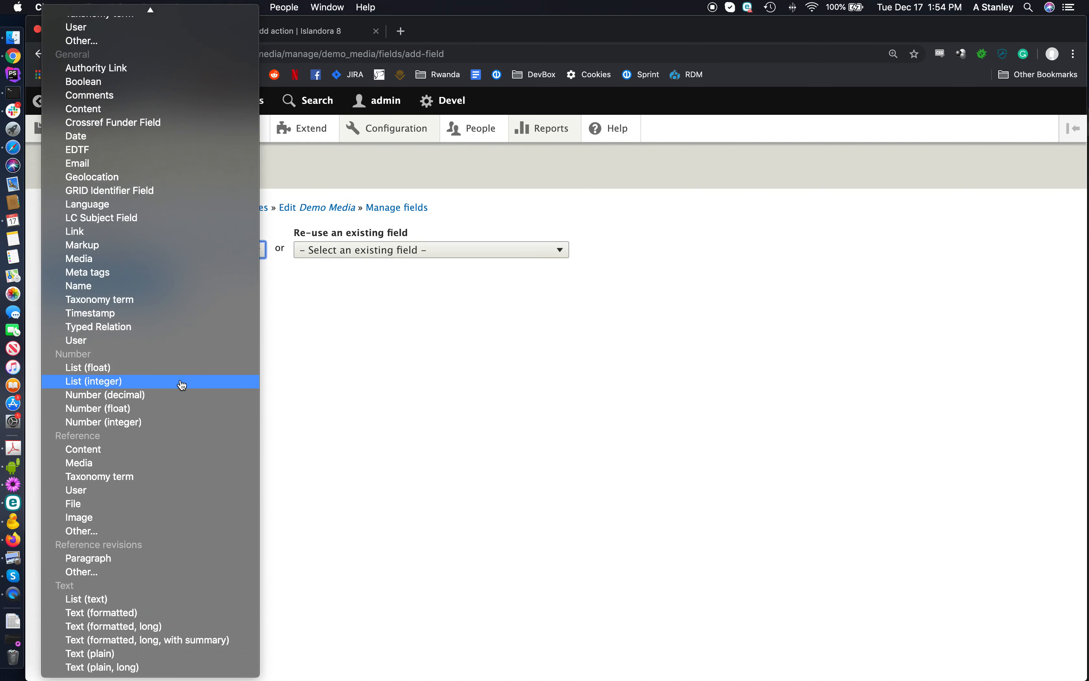
{"action": "left_click", "coordinate": [99, 502]}
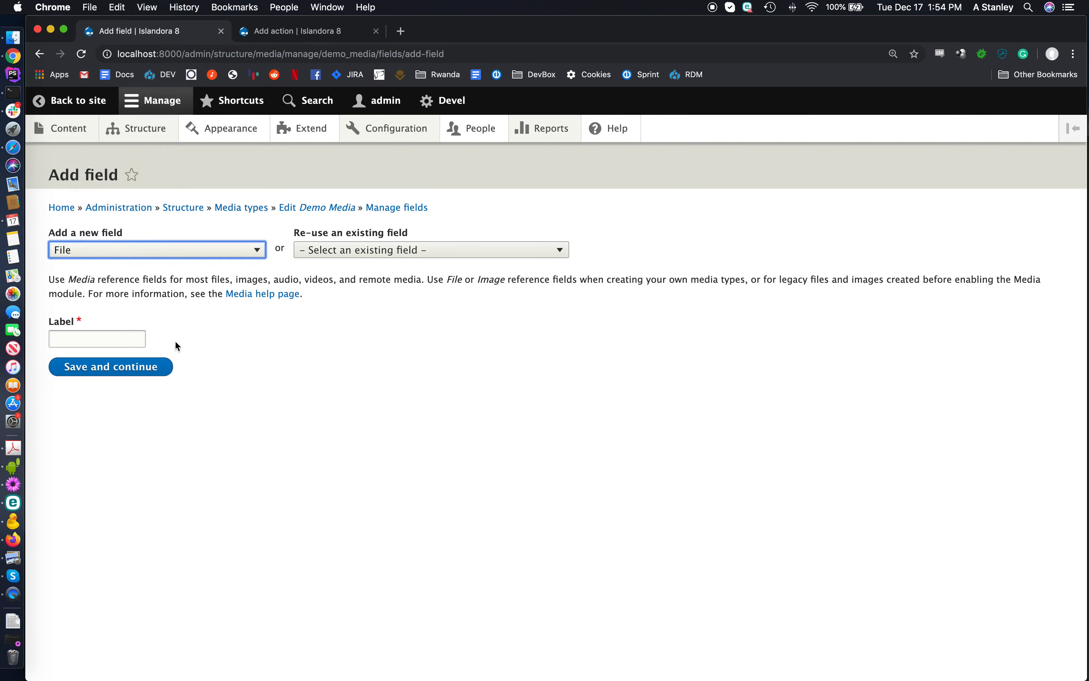
{"action": "left_click", "coordinate": [126, 336]}
{"action": "type", "text": "File for Demo"}
{"action": "key", "text": "BackSpace"}
{"action": "key", "text": "BackSpace"}
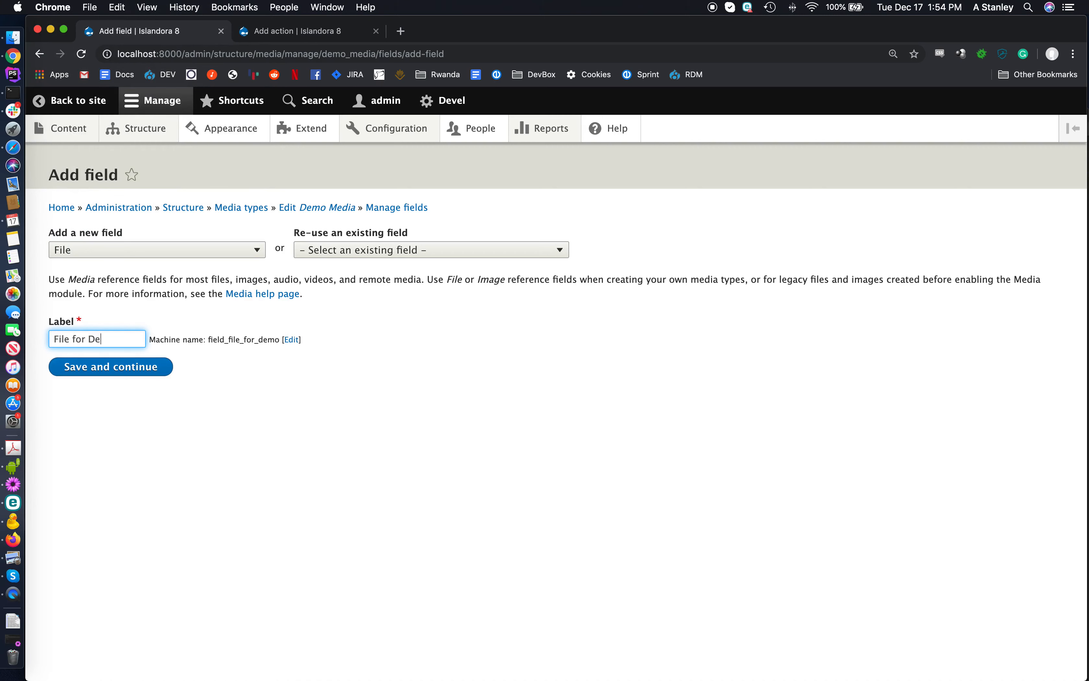
{"action": "type", "text": "mo"}
{"action": "left_click", "coordinate": [78, 374]}
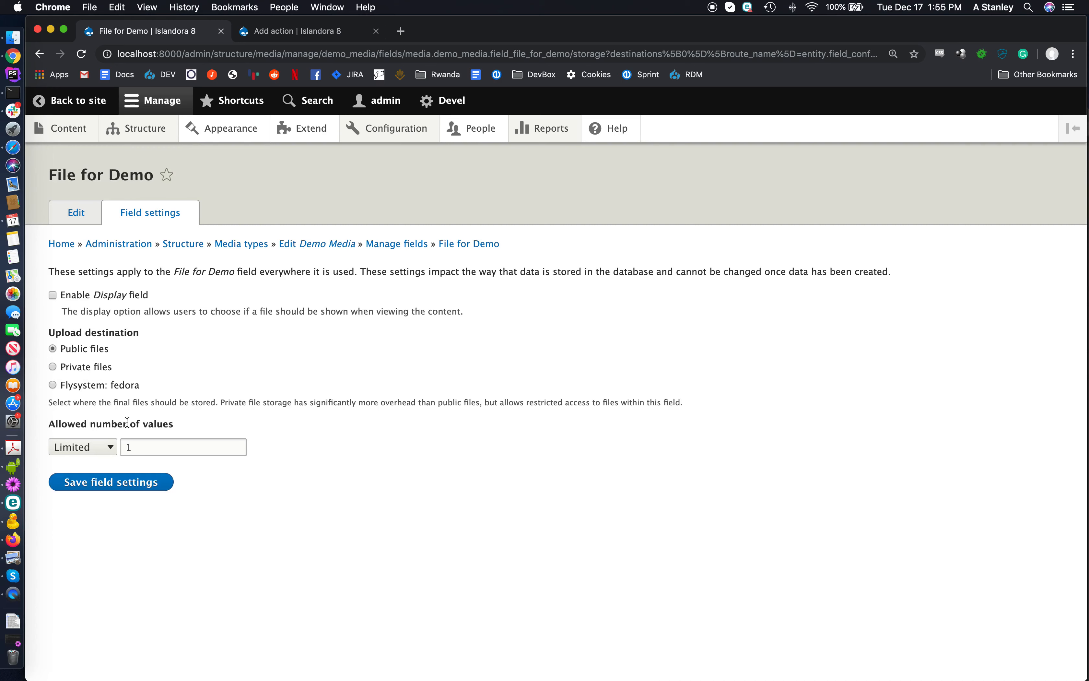
Step: Save the default storage settings of File for Demo, then set its allowed file extensions to jpg and save
{"action": "left_click", "coordinate": [121, 489]}
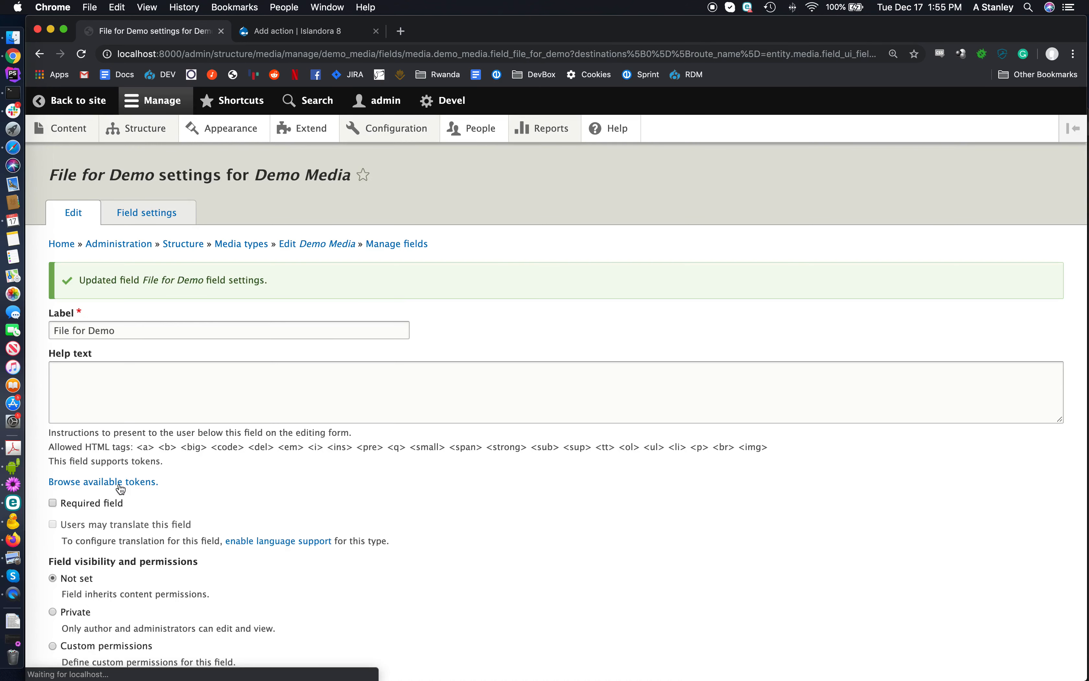
{"action": "scroll", "coordinate": [248, 472], "scroll_direction": "down", "scroll_amount": 2}
{"action": "scroll", "coordinate": [248, 472], "scroll_direction": "down", "scroll_amount": 5}
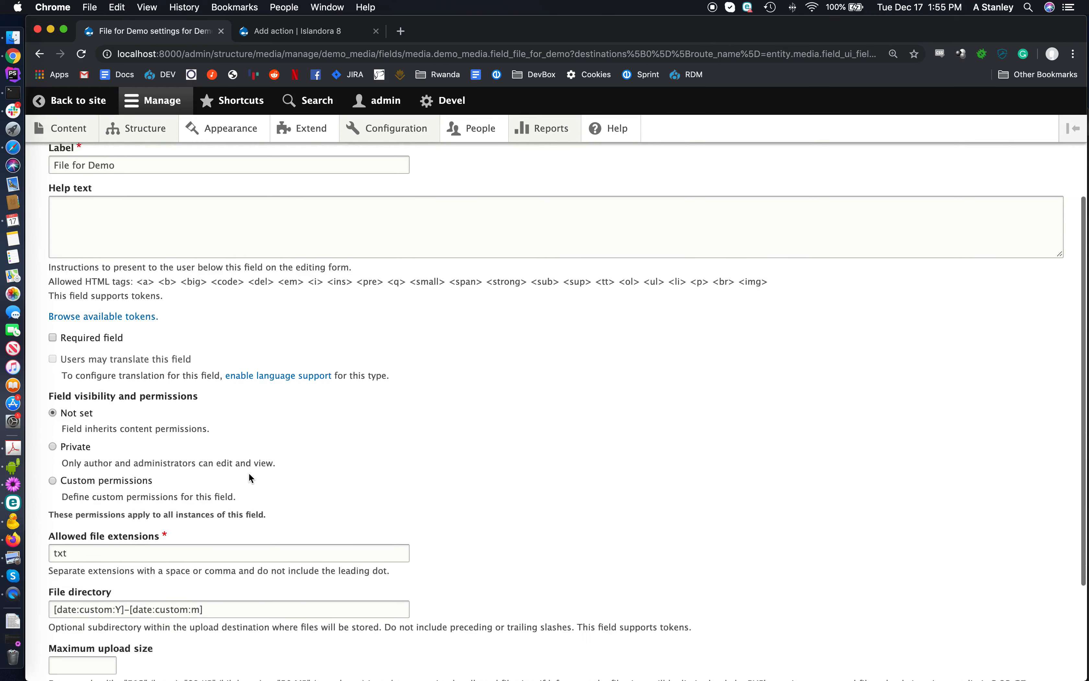
{"action": "double_click", "coordinate": [113, 455]}
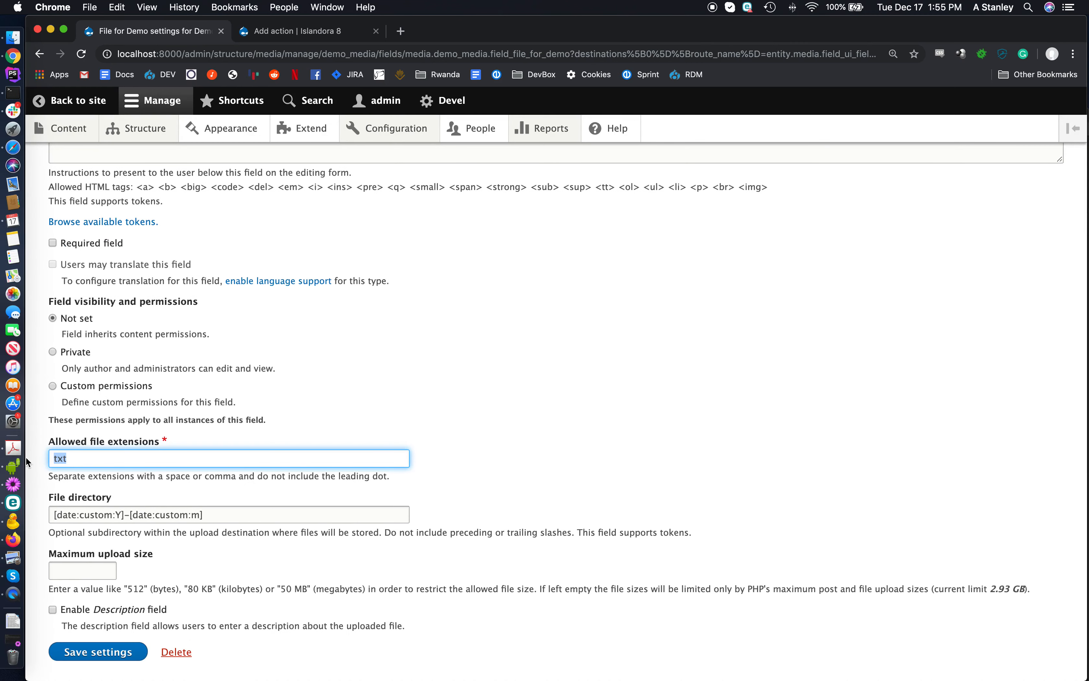
{"action": "type", "text": "jpg"}
{"action": "scroll", "coordinate": [95, 540], "scroll_direction": "down", "scroll_amount": 1}
{"action": "left_click", "coordinate": [110, 608]}
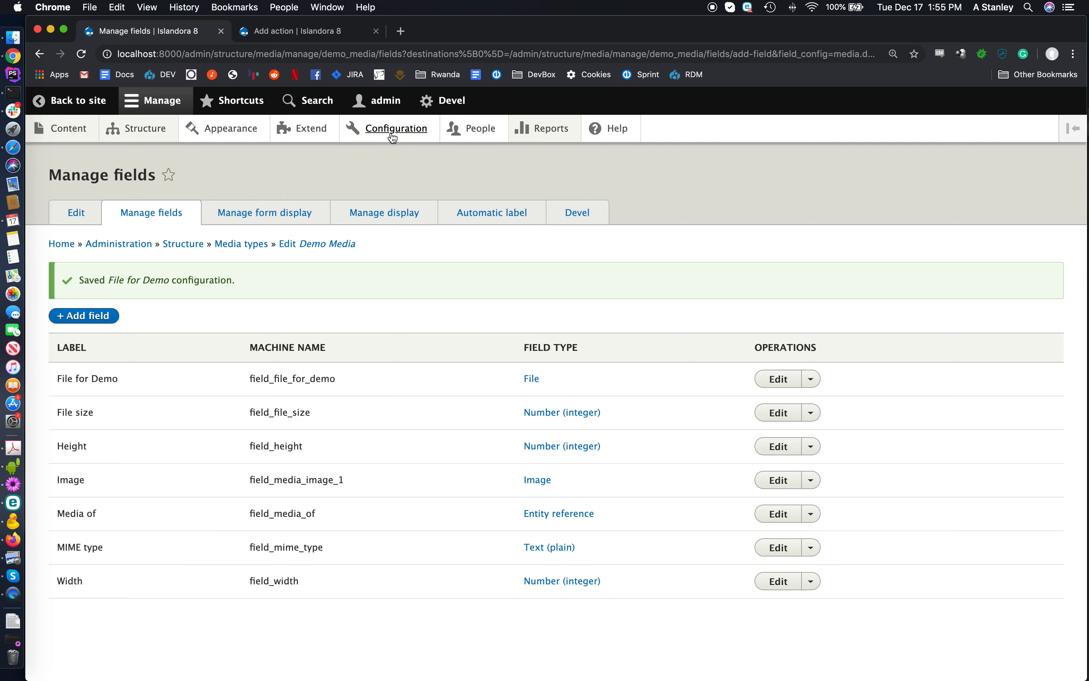
Step: Create an advanced system action of the type "Generate an Image Derivative for Media Attachment"
{"action": "mouse_move", "coordinate": [393, 134]}
{"action": "mouse_move", "coordinate": [383, 189]}
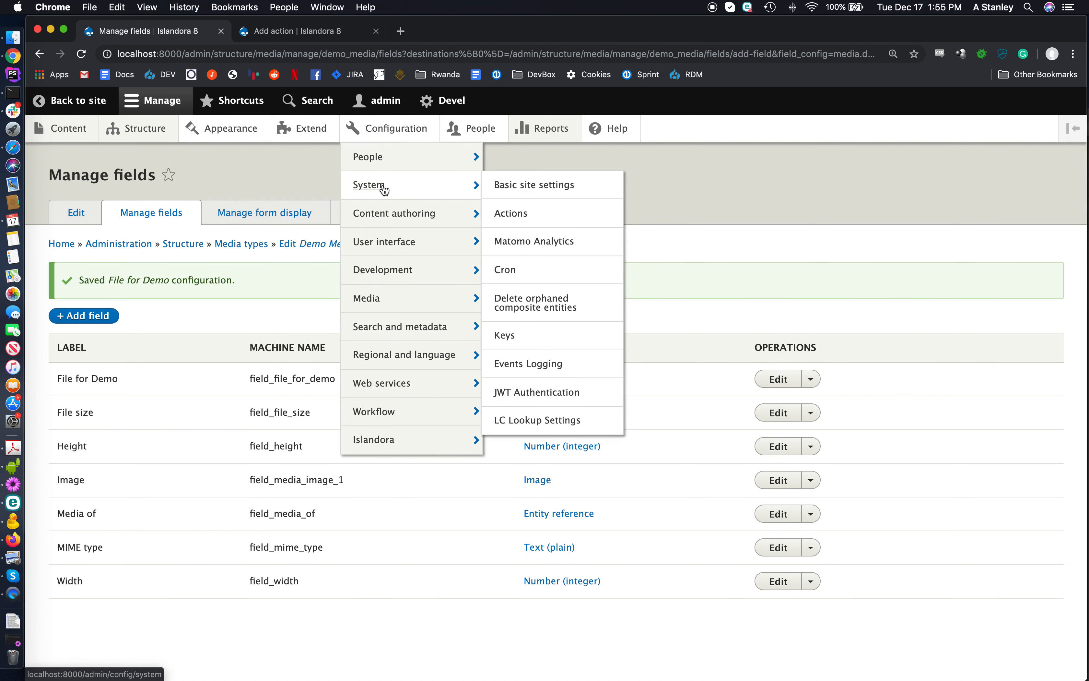
{"action": "left_click", "coordinate": [540, 216]}
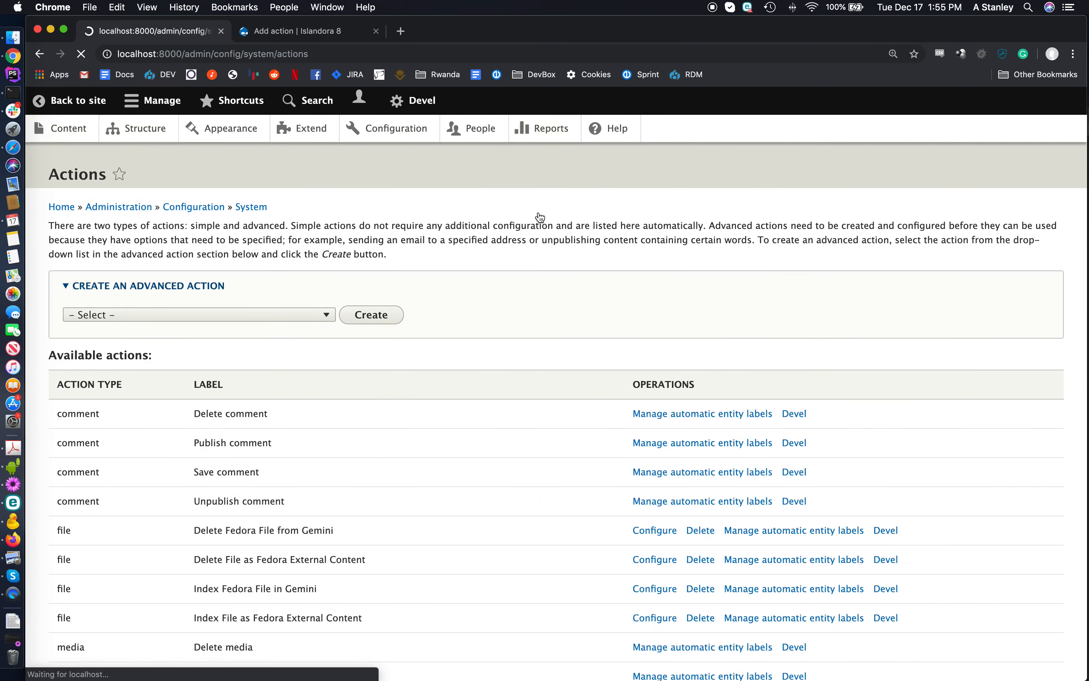
{"action": "scroll", "coordinate": [539, 218], "scroll_direction": "down", "scroll_amount": 3}
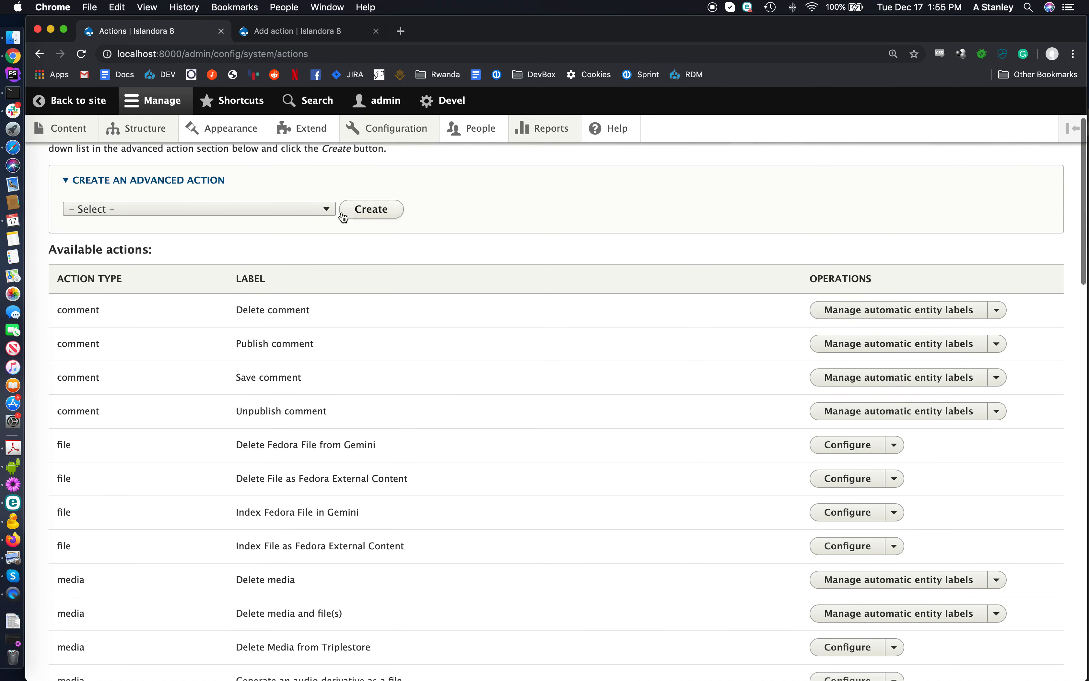
{"action": "left_click", "coordinate": [331, 212]}
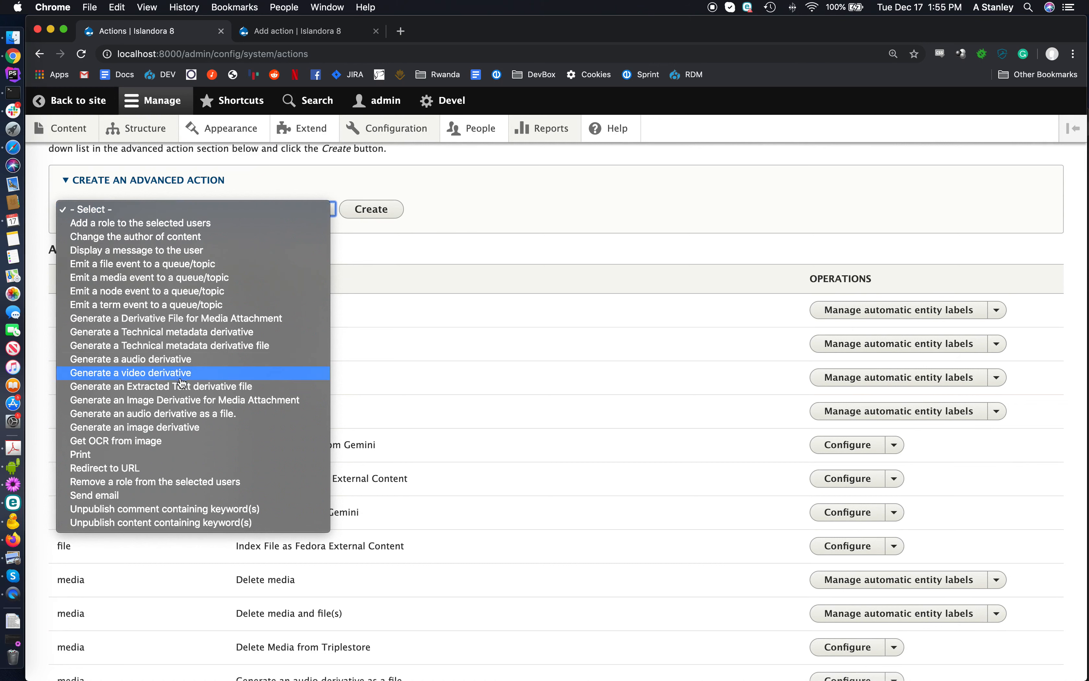
{"action": "left_click", "coordinate": [163, 407]}
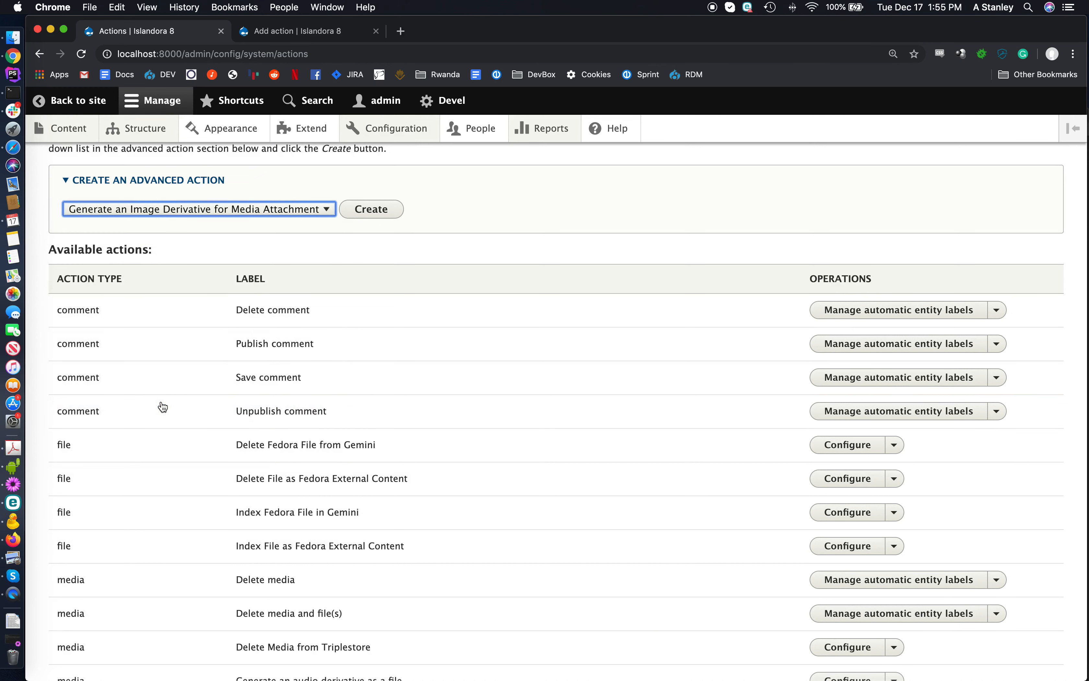
{"action": "left_click", "coordinate": [369, 215]}
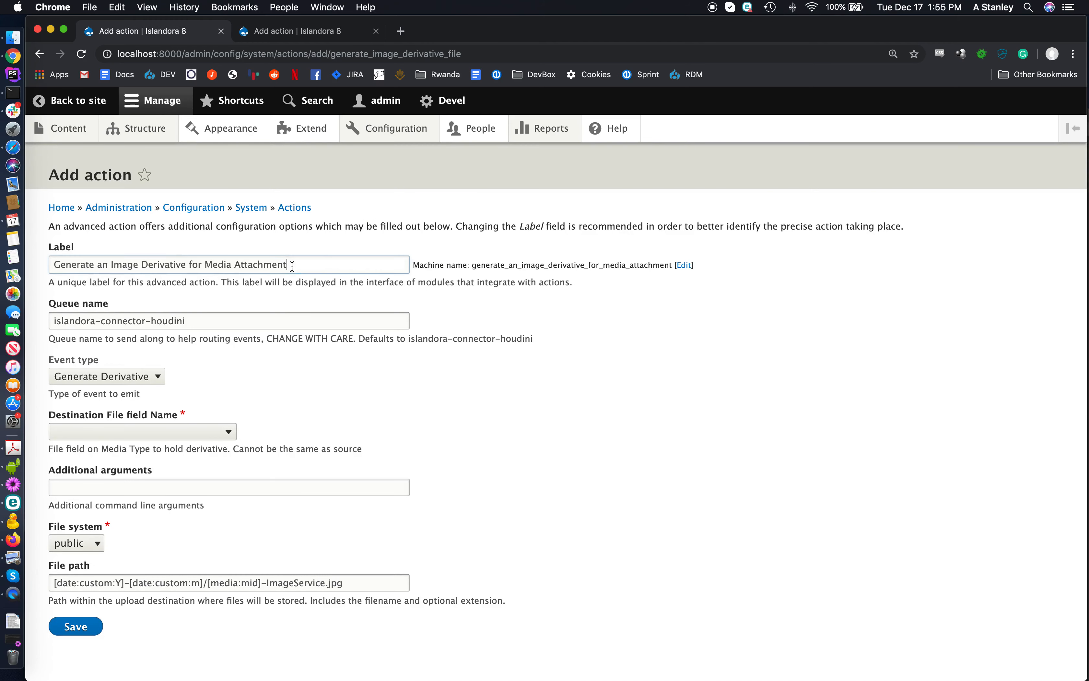
Step: Replace the new action's label with "Image attachment demo"
{"action": "left_click_drag", "start_coordinate": [291, 268], "coordinate": [3, 254]}
{"action": "type", "text": "Im"}
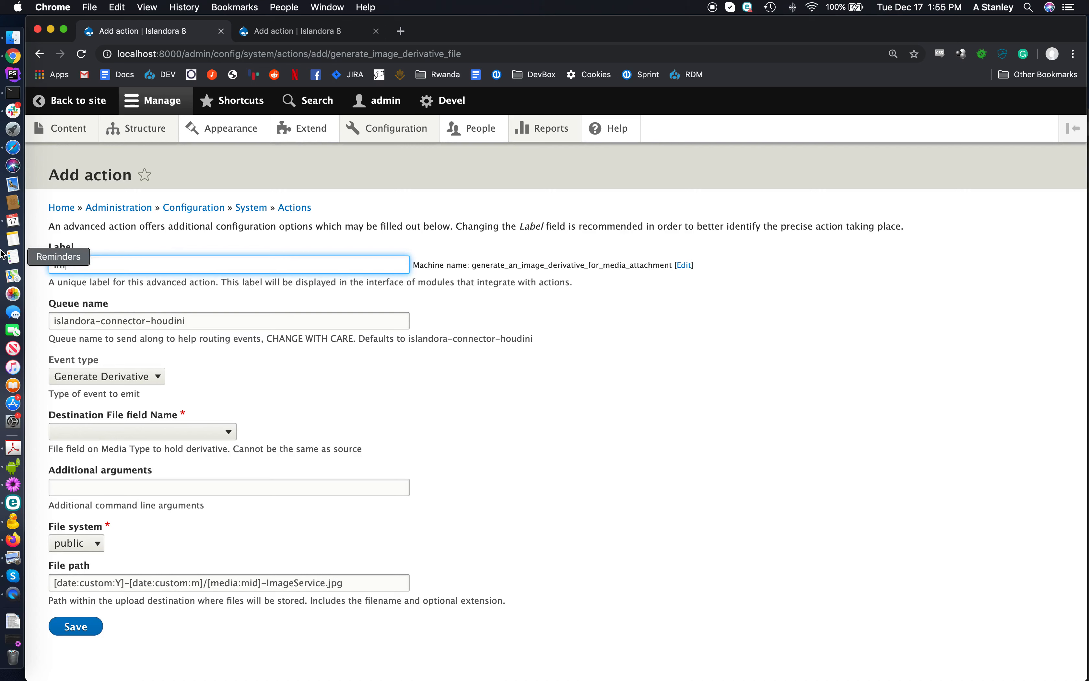
{"action": "type", "text": "age aTTAC"}
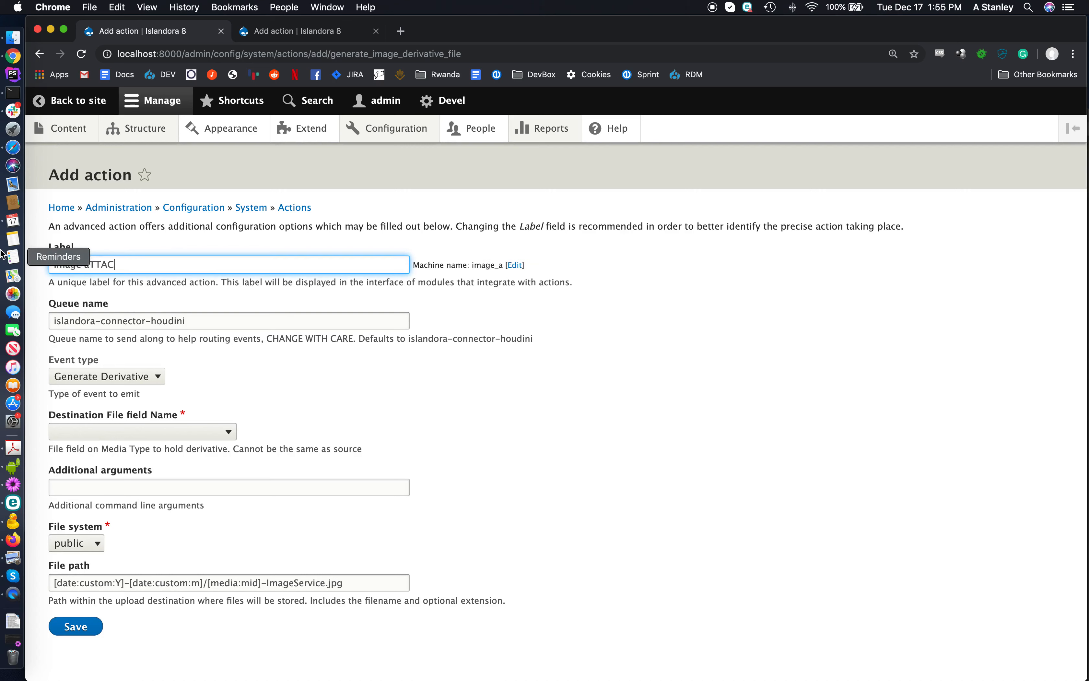
{"action": "type", "text": "HMENT DEOM"}
{"action": "key", "text": "BackSpace"}
{"action": "key", "text": "BackSpace"}
{"action": "type", "text": "MO"}
{"action": "left_click", "coordinate": [380, 333]}
{"action": "left_click_drag", "start_coordinate": [81, 263], "coordinate": [253, 265]}
{"action": "type", "text": "ATTAXHM,E"}
{"action": "key", "text": "BackSpace"}
{"action": "key", "text": "BackSpace"}
{"action": "key", "text": "BackSpace"}
{"action": "key", "text": "BackSpace"}
{"action": "key", "text": "BackSpace"}
{"action": "key", "text": "BackSpace"}
{"action": "key", "text": "BackSpace"}
{"action": "key", "text": "BackSpace"}
{"action": "key", "text": "BackSpace"}
{"action": "type", "text": "attachment"}
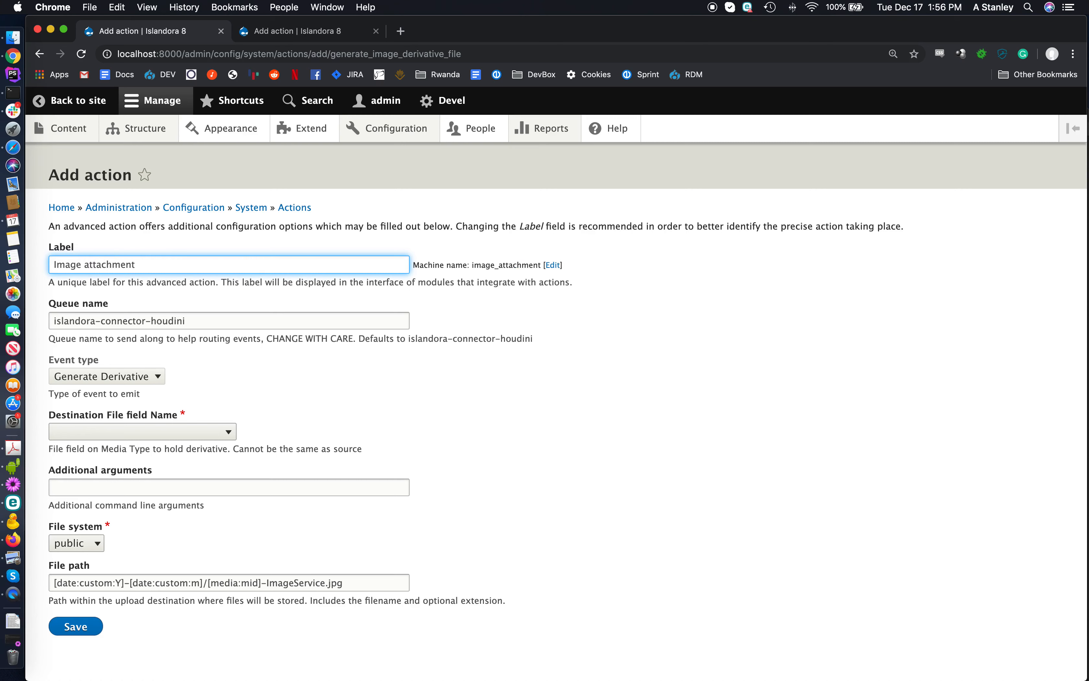
{"action": "type", "text": " demo"}
Step: Set the action's destination file field to field_file_for_demo and save the action
{"action": "left_click_drag", "start_coordinate": [188, 320], "coordinate": [50, 321]}
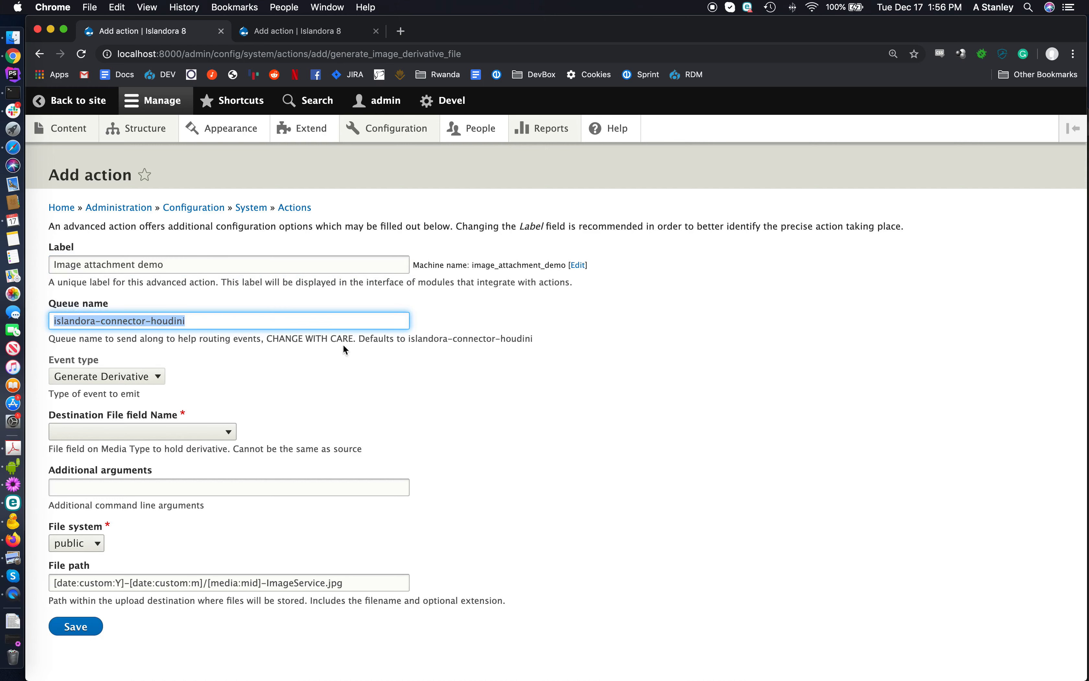
{"action": "left_click", "coordinate": [352, 354]}
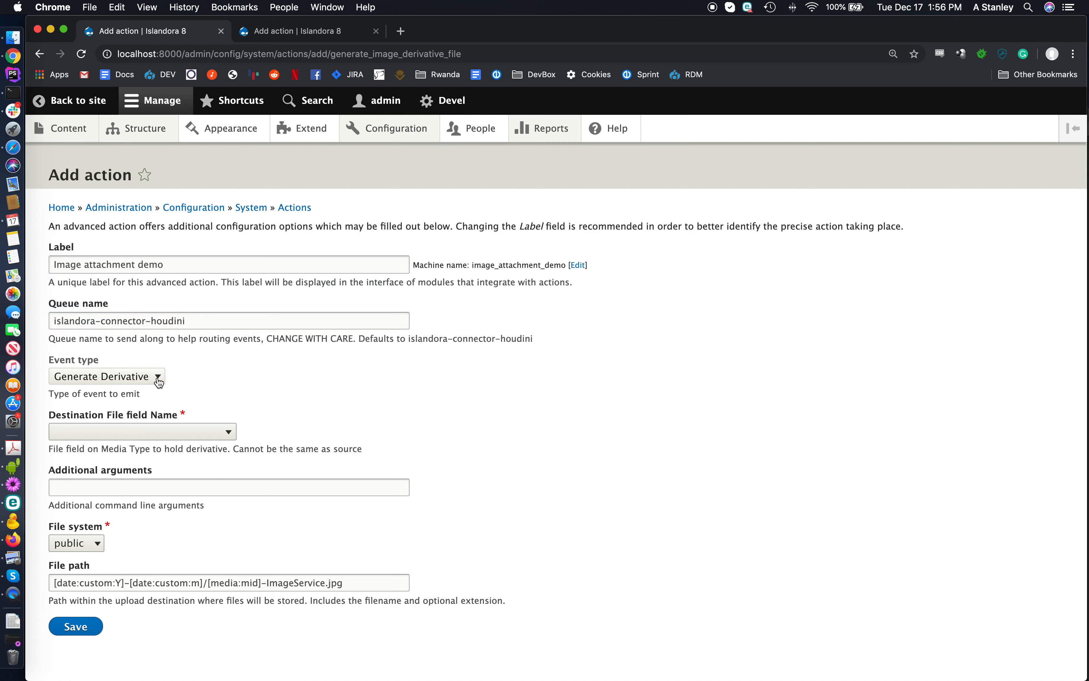
{"action": "left_click", "coordinate": [229, 432]}
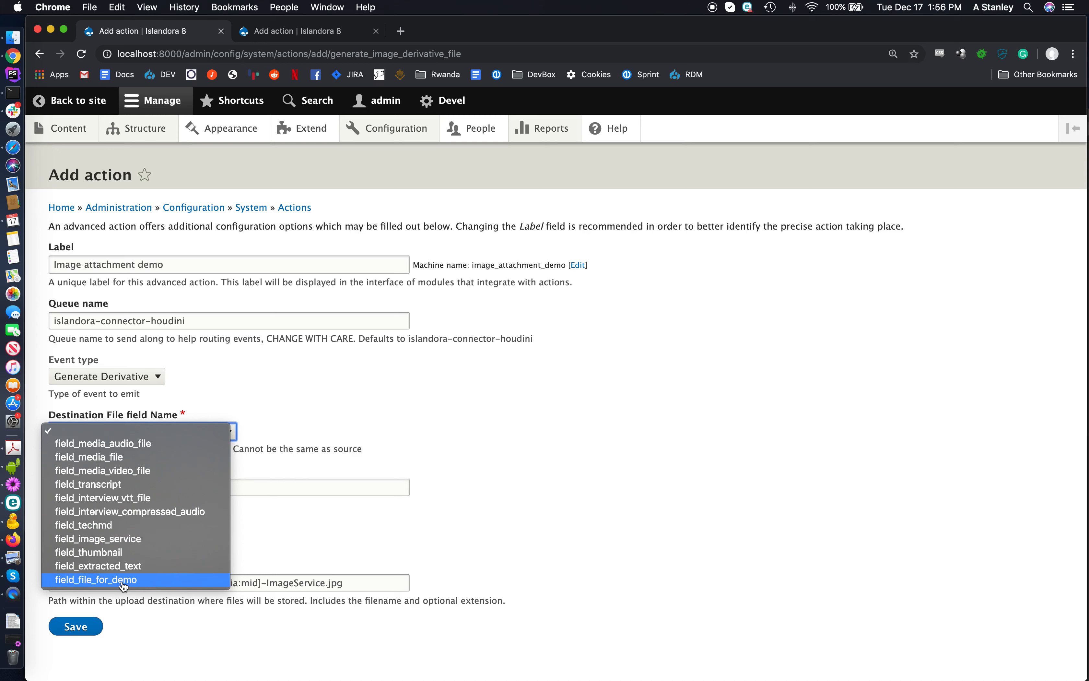
{"action": "left_click", "coordinate": [93, 581]}
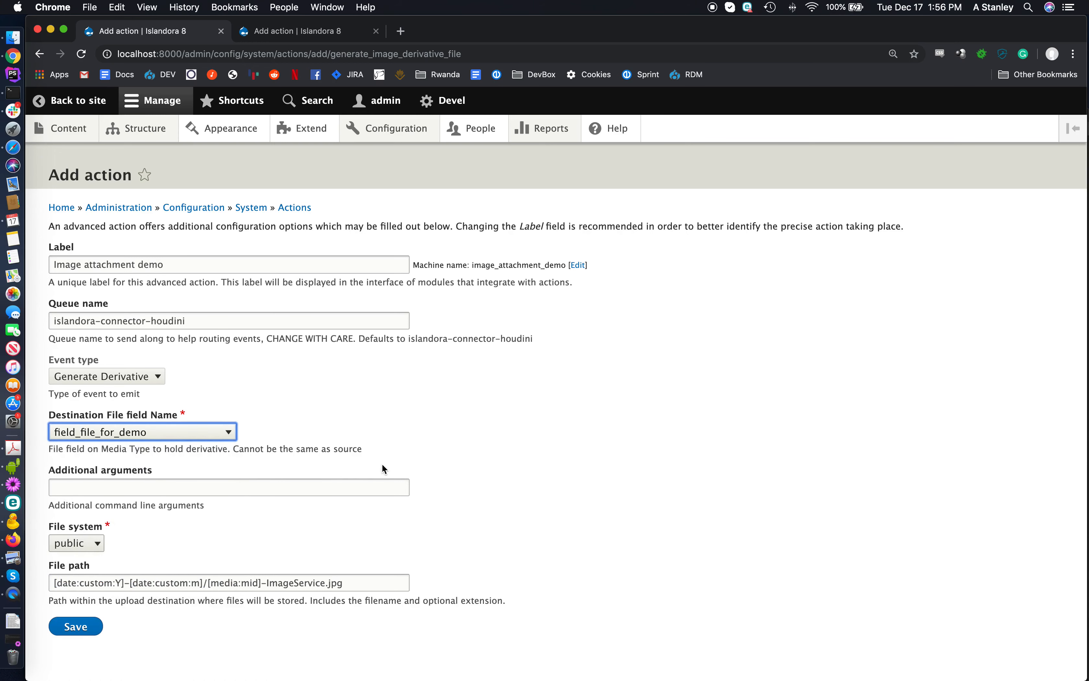
{"action": "scroll", "coordinate": [382, 463], "scroll_direction": "down", "scroll_amount": 1}
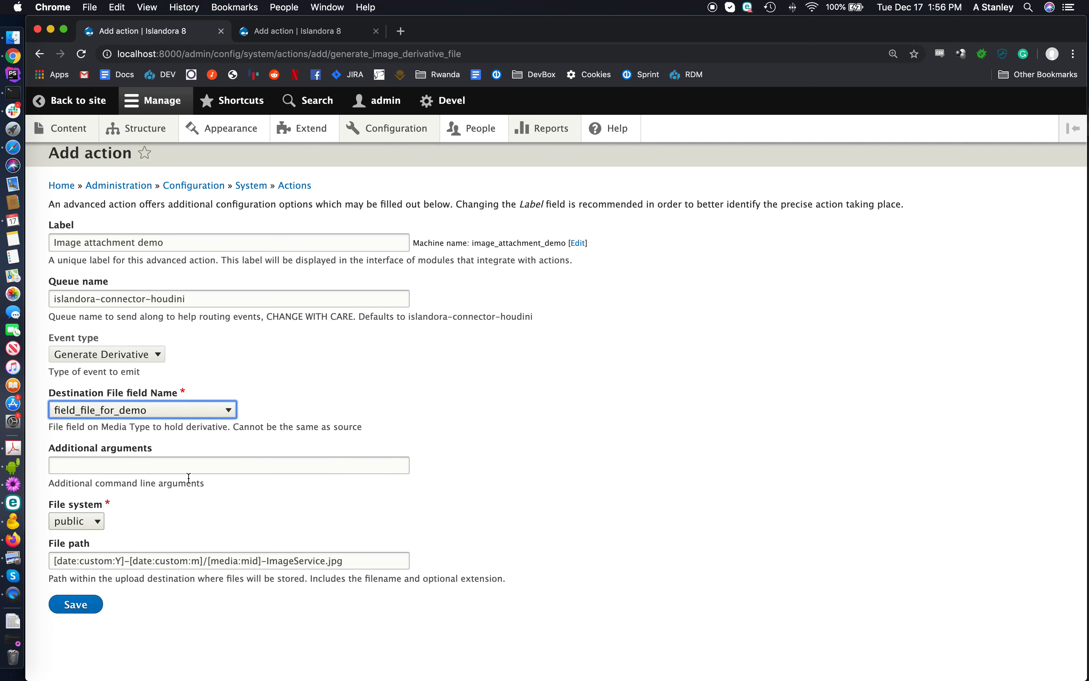
{"action": "left_click", "coordinate": [69, 605]}
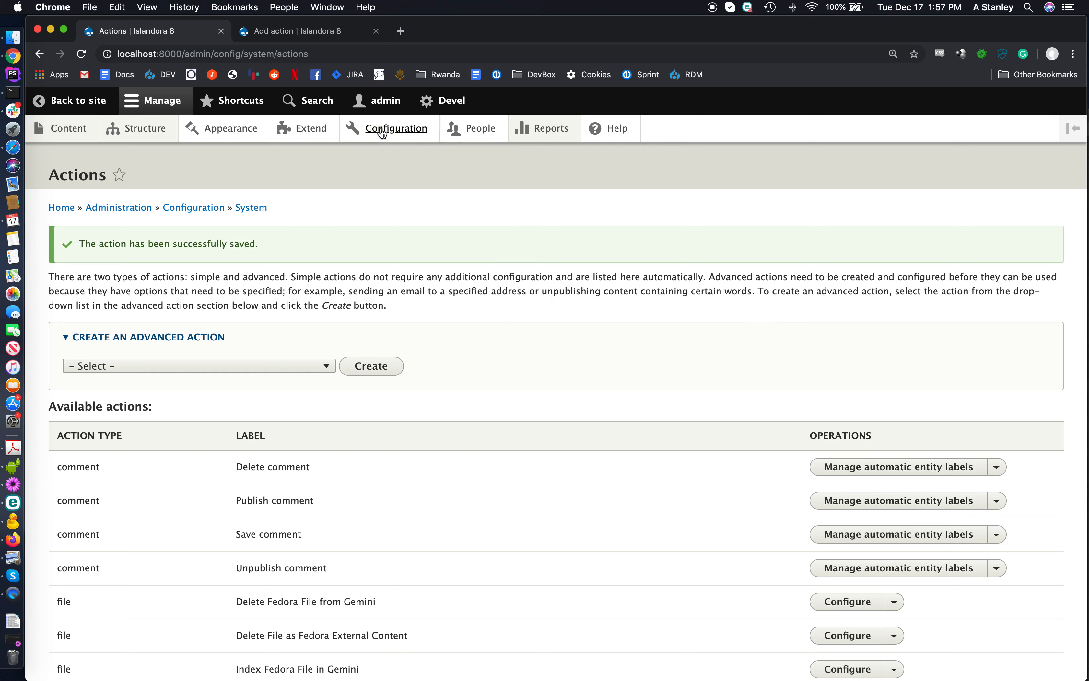
Step: Go to the site's contexts and start adding a new context
{"action": "left_click", "coordinate": [143, 132]}
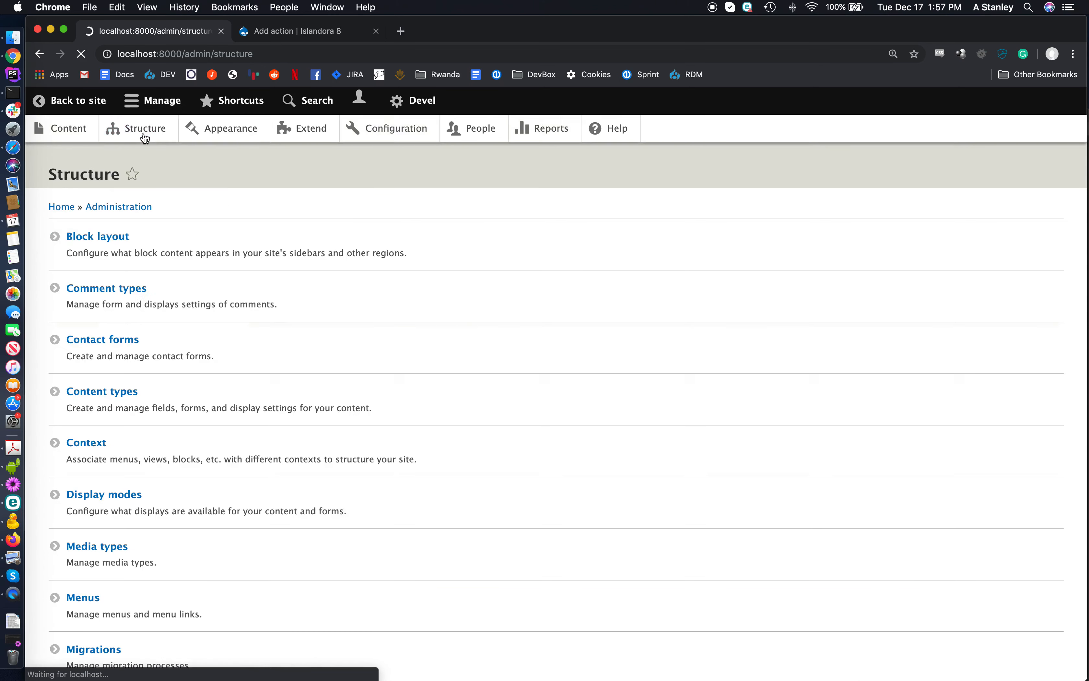
{"action": "scroll", "coordinate": [153, 354], "scroll_direction": "down", "scroll_amount": 3}
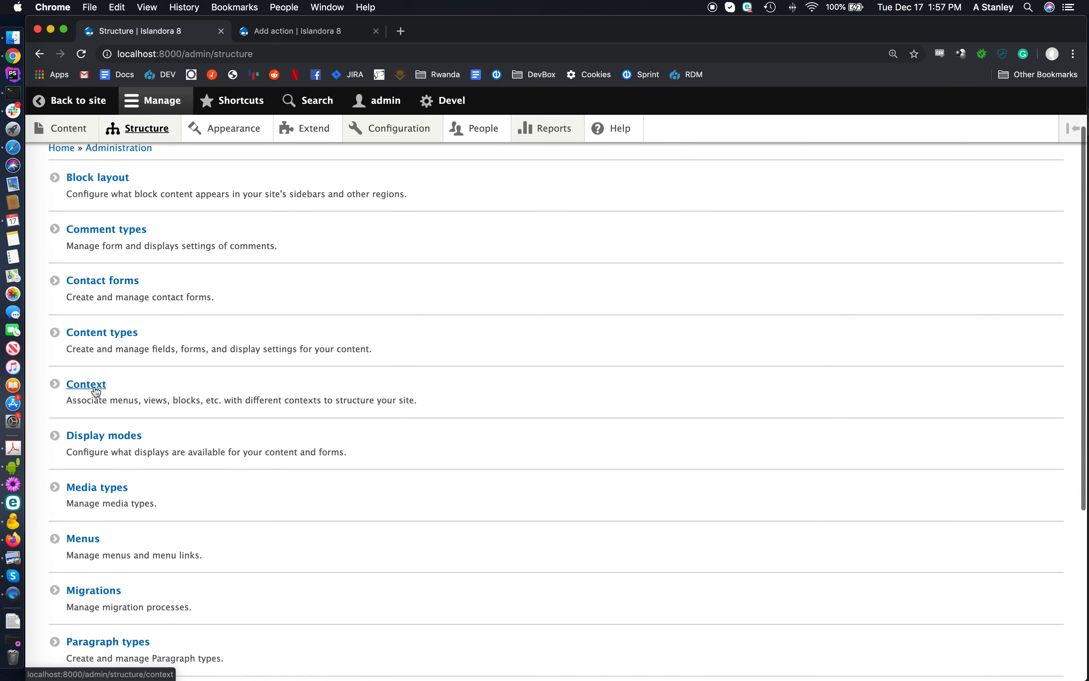
{"action": "left_click", "coordinate": [96, 387]}
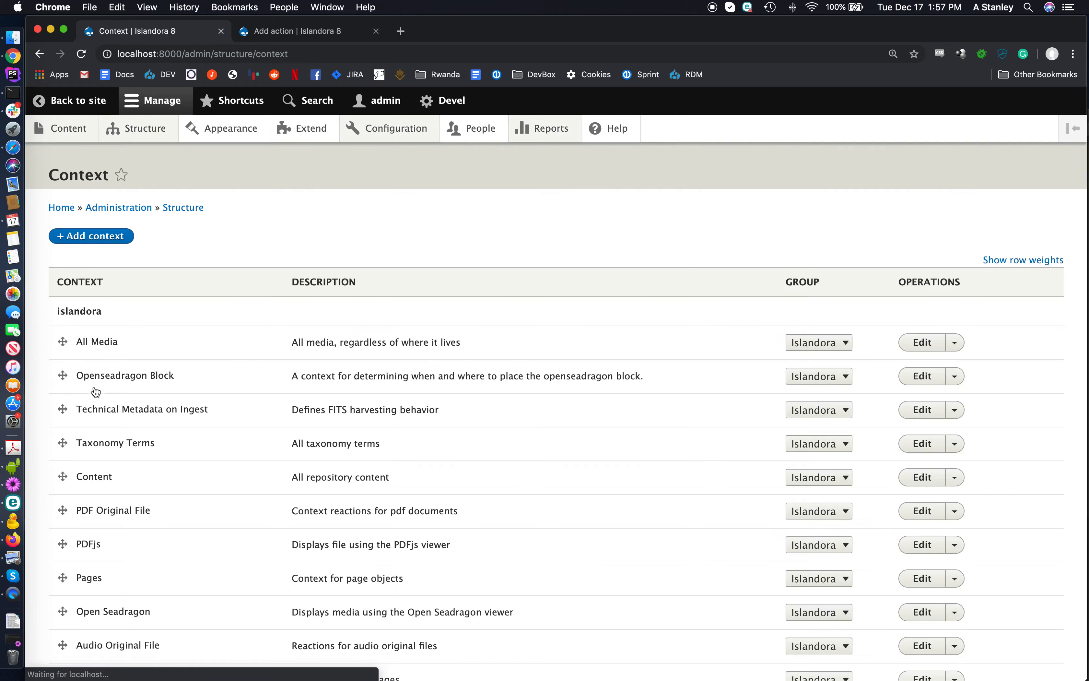
{"action": "left_click", "coordinate": [94, 236]}
Step: Label the new context "Demo File Attachment"
{"action": "left_click", "coordinate": [106, 279]}
{"action": "type", "text": "DEmo"}
{"action": "key", "text": "BackSpace"}
{"action": "key", "text": "BackSpace"}
{"action": "key", "text": "BackSpace"}
{"action": "key", "text": "BackSpace"}
{"action": "type", "text": "emo "}
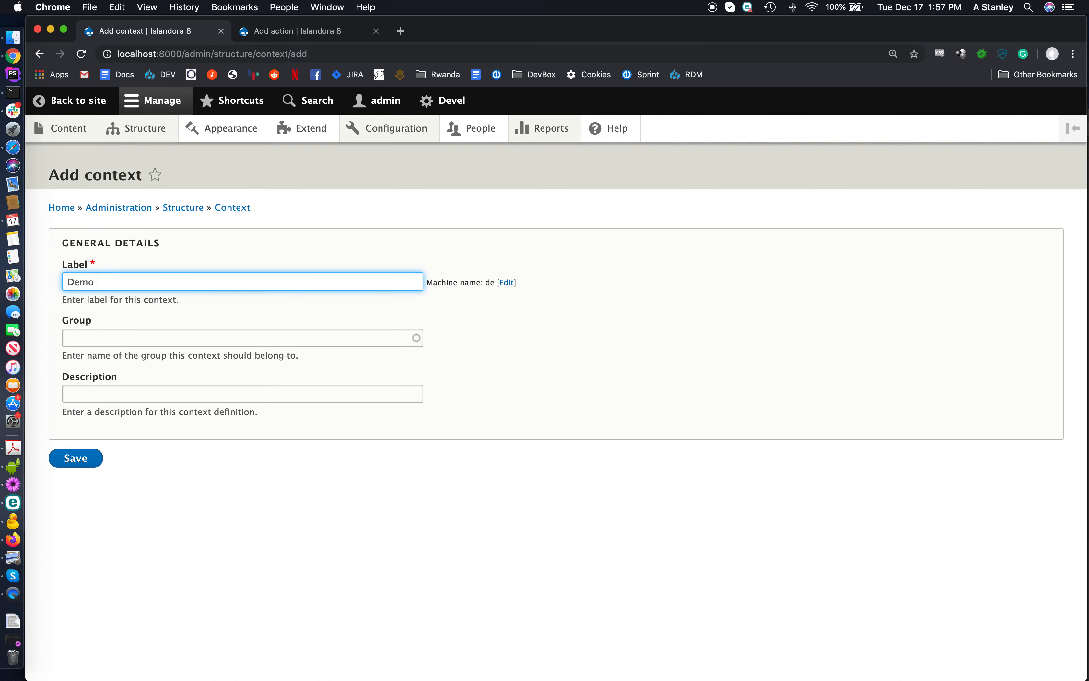
{"action": "type", "text": "File Attachmetn"}
{"action": "key", "text": "BackSpace"}
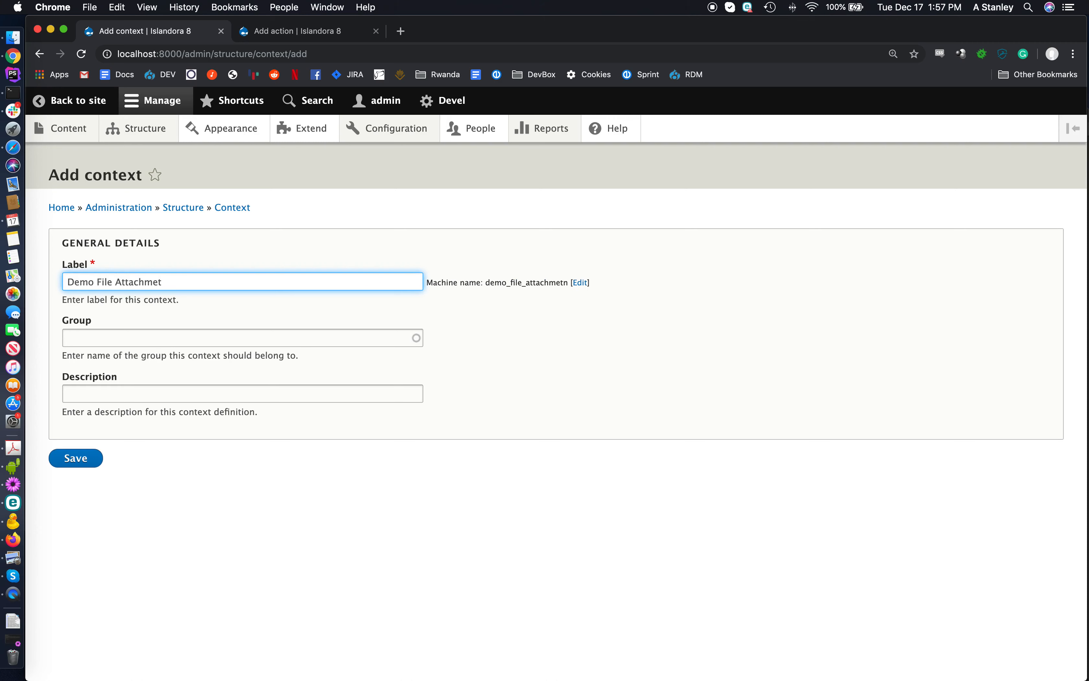
{"action": "type", "text": "n"}
Step: Assign the context to the existing group Islandora with a capital I
{"action": "left_click", "coordinate": [104, 335]}
{"action": "type", "text": "Is"}
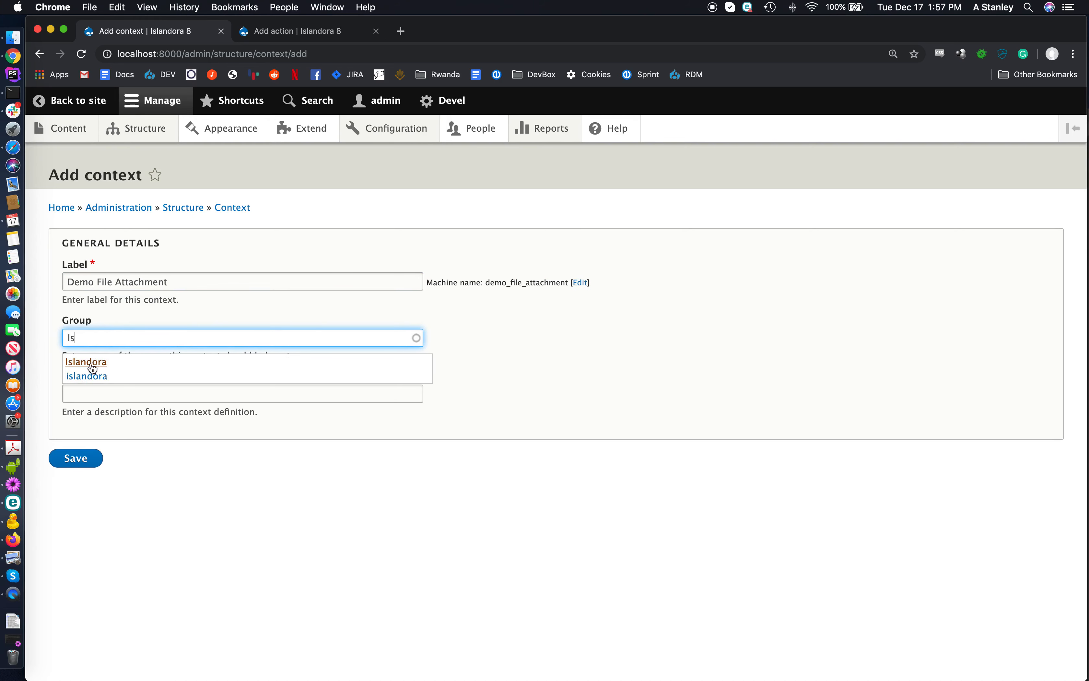
{"action": "left_click", "coordinate": [92, 369]}
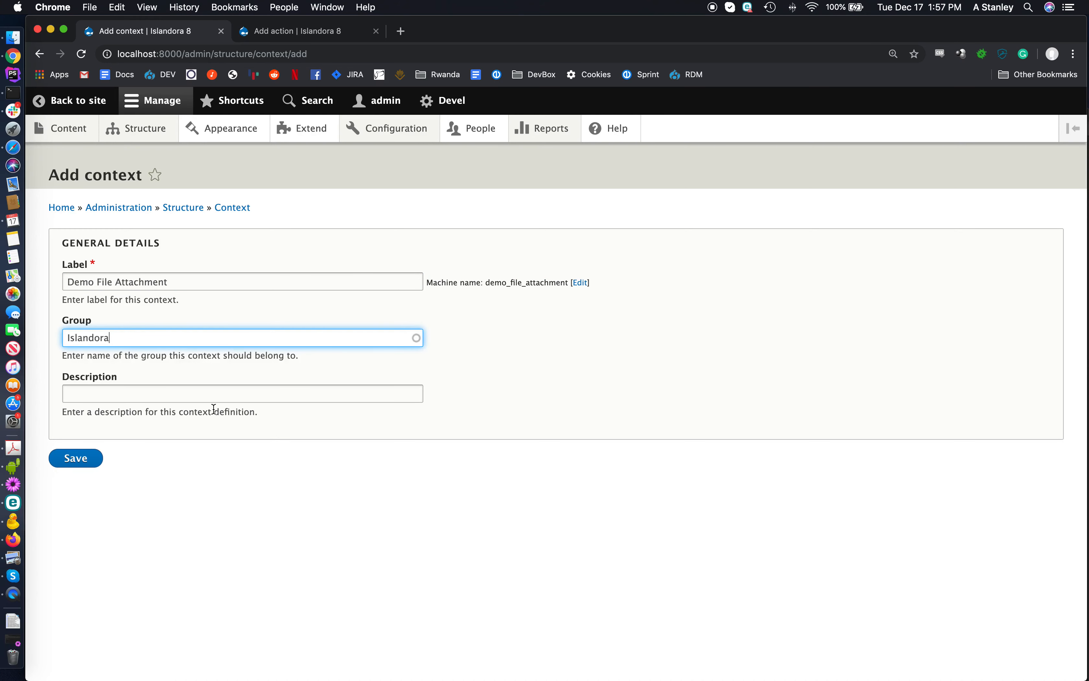
Step: Describe the new context as "Demo Context" and save it
{"action": "left_click", "coordinate": [182, 398]}
{"action": "type", "text": "DEmo"}
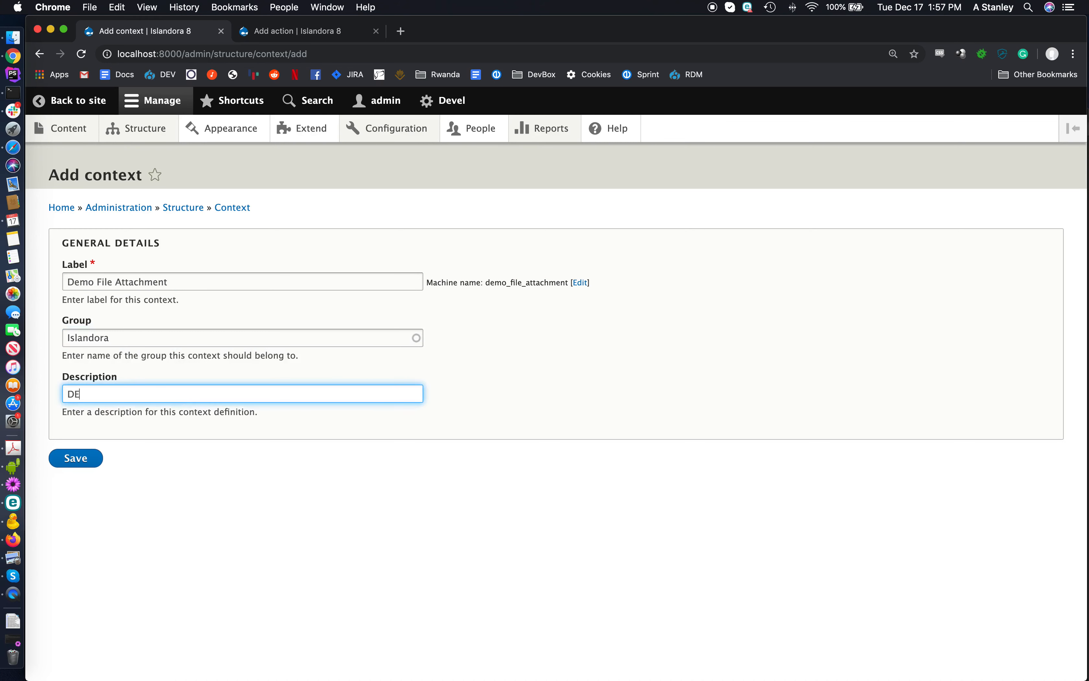
{"action": "key", "text": "BackSpace"}
{"action": "key", "text": "BackSpace"}
{"action": "key", "text": "BackSpace"}
{"action": "type", "text": "emo Con"}
{"action": "type", "text": "t4ex"}
{"action": "key", "text": "BackSpace"}
{"action": "key", "text": "BackSpace"}
{"action": "key", "text": "BackSpace"}
{"action": "type", "text": "ext"}
{"action": "left_click", "coordinate": [76, 458]}
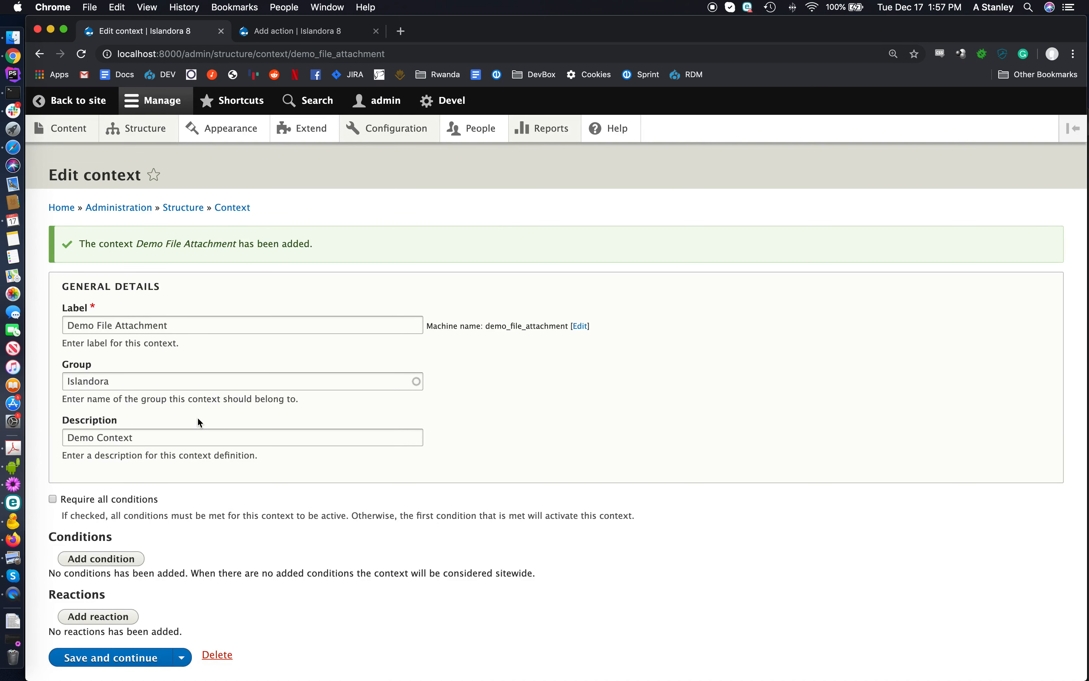
Step: Add an Entity Bundle condition to the context and choose the Demo Media (media) bundle
{"action": "scroll", "coordinate": [197, 416], "scroll_direction": "down", "scroll_amount": 2}
{"action": "left_click", "coordinate": [113, 513]}
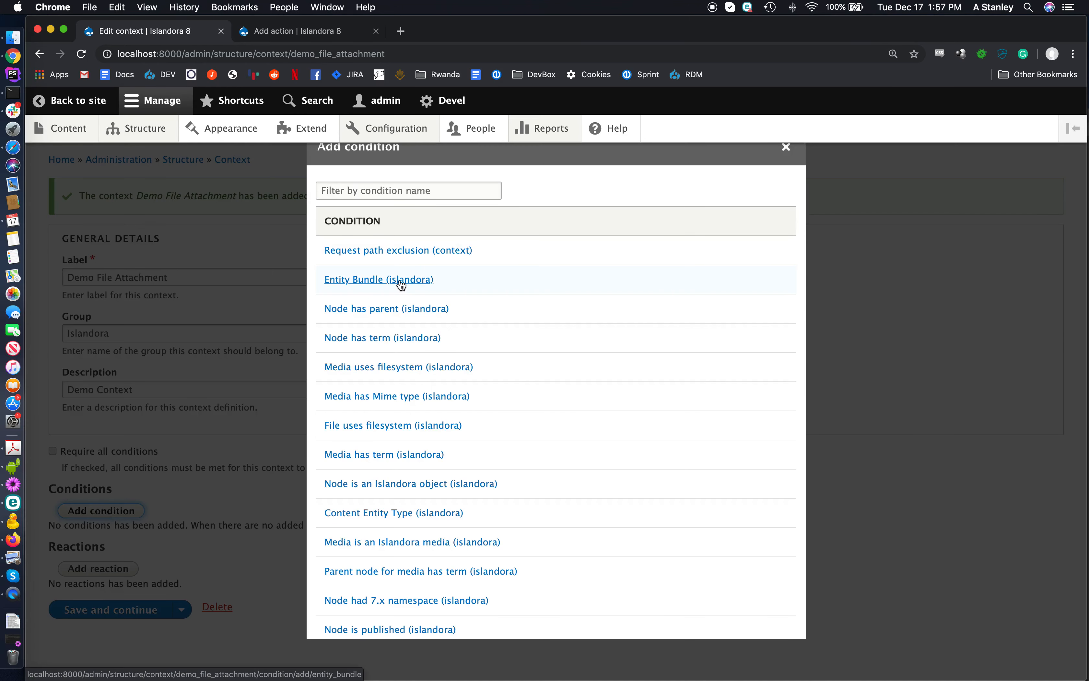
{"action": "left_click", "coordinate": [384, 282]}
{"action": "scroll", "coordinate": [471, 453], "scroll_direction": "down", "scroll_amount": 5}
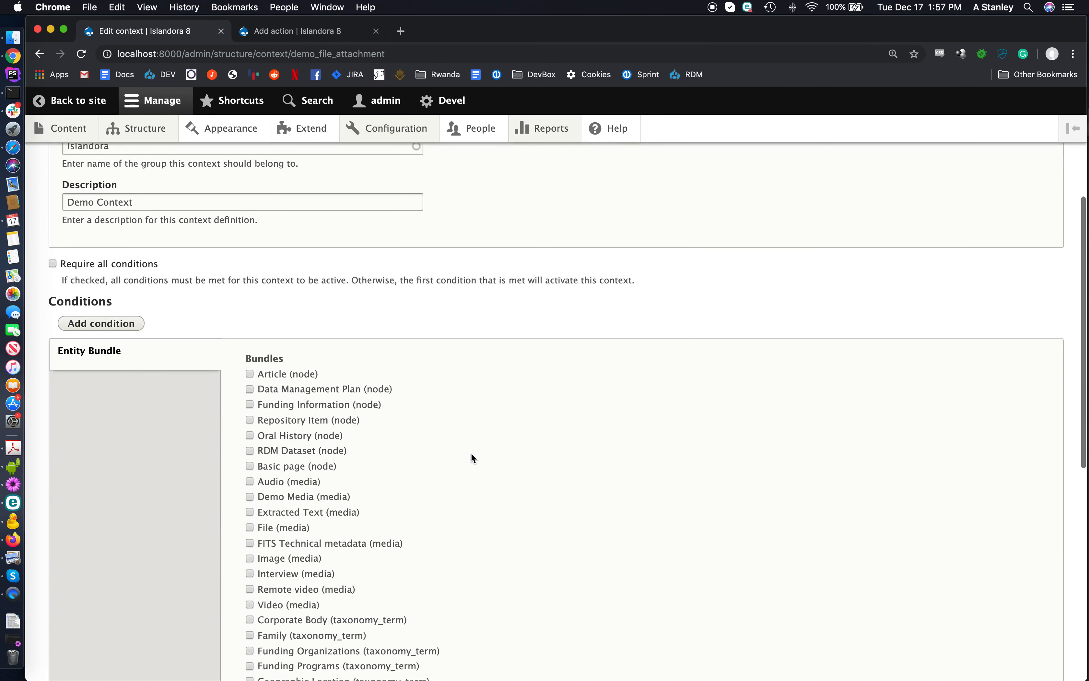
{"action": "scroll", "coordinate": [471, 453], "scroll_direction": "down", "scroll_amount": 2}
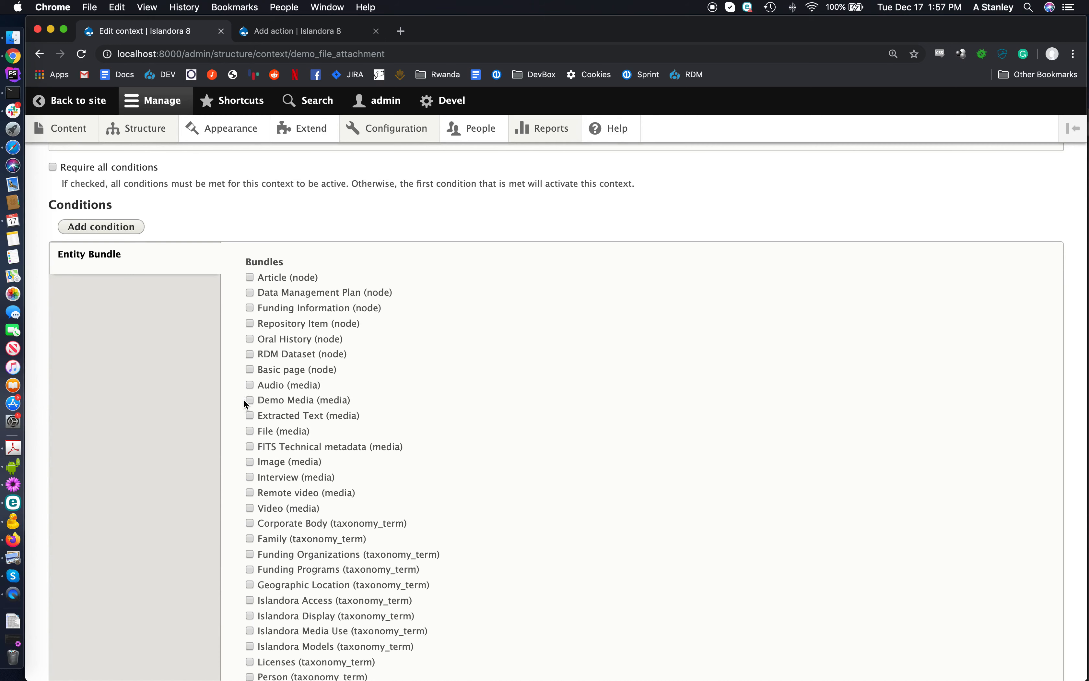
{"action": "left_click", "coordinate": [249, 399]}
Step: Set the Entity Bundle condition's media value to Media from URL
{"action": "scroll", "coordinate": [354, 394], "scroll_direction": "down", "scroll_amount": 6}
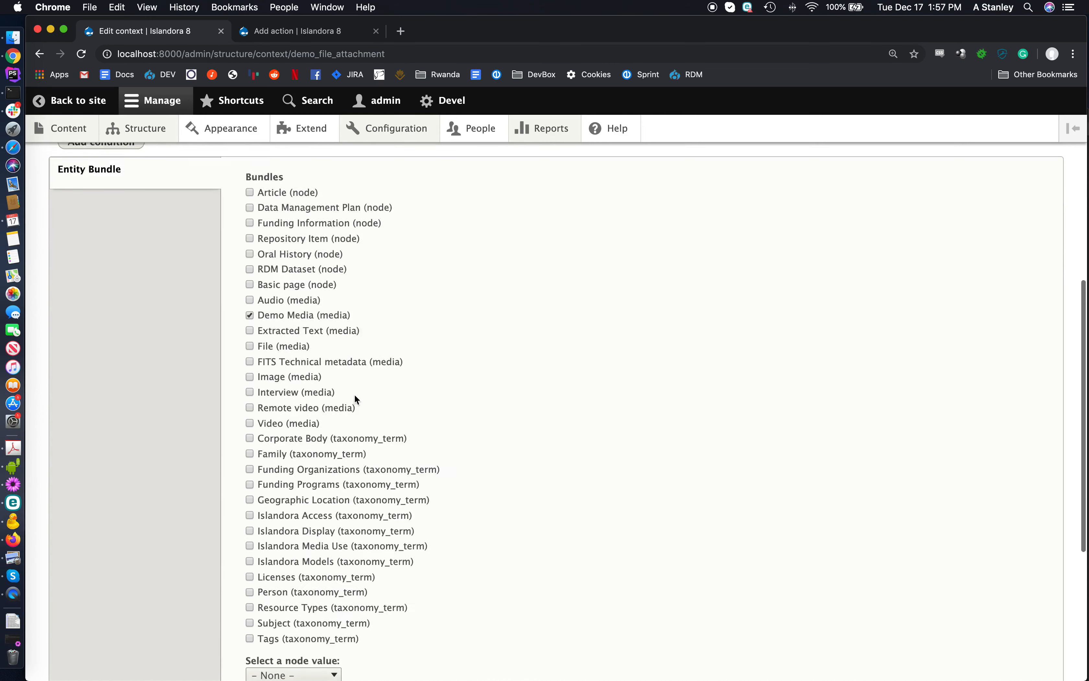
{"action": "scroll", "coordinate": [354, 394], "scroll_direction": "down", "scroll_amount": 2}
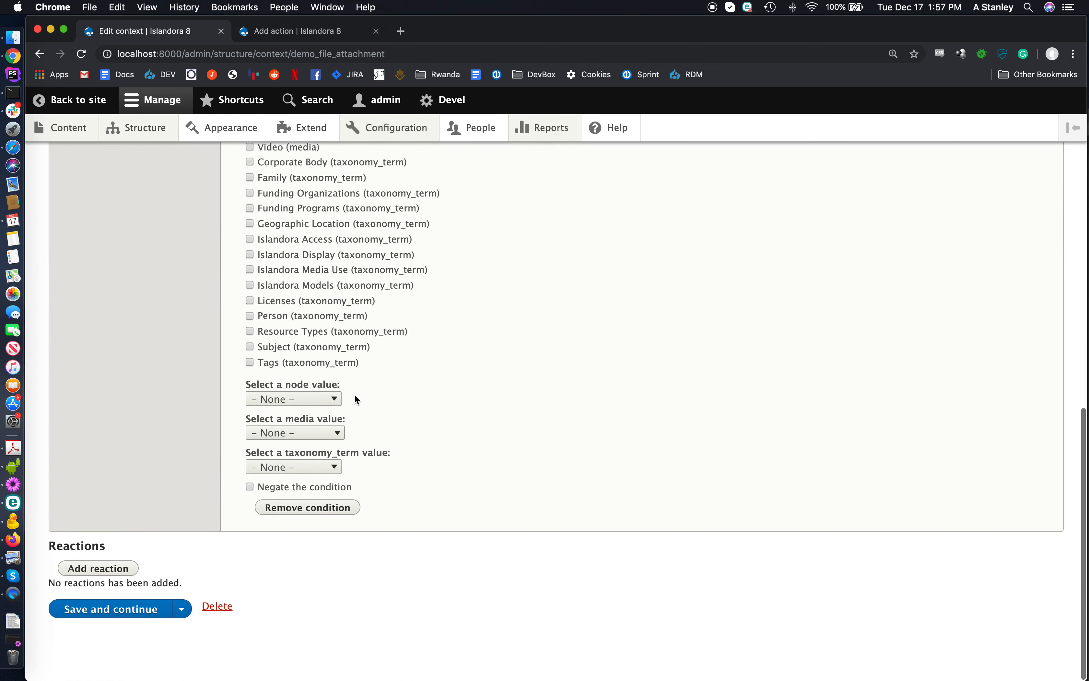
{"action": "left_click", "coordinate": [342, 436]}
{"action": "left_click", "coordinate": [315, 447]}
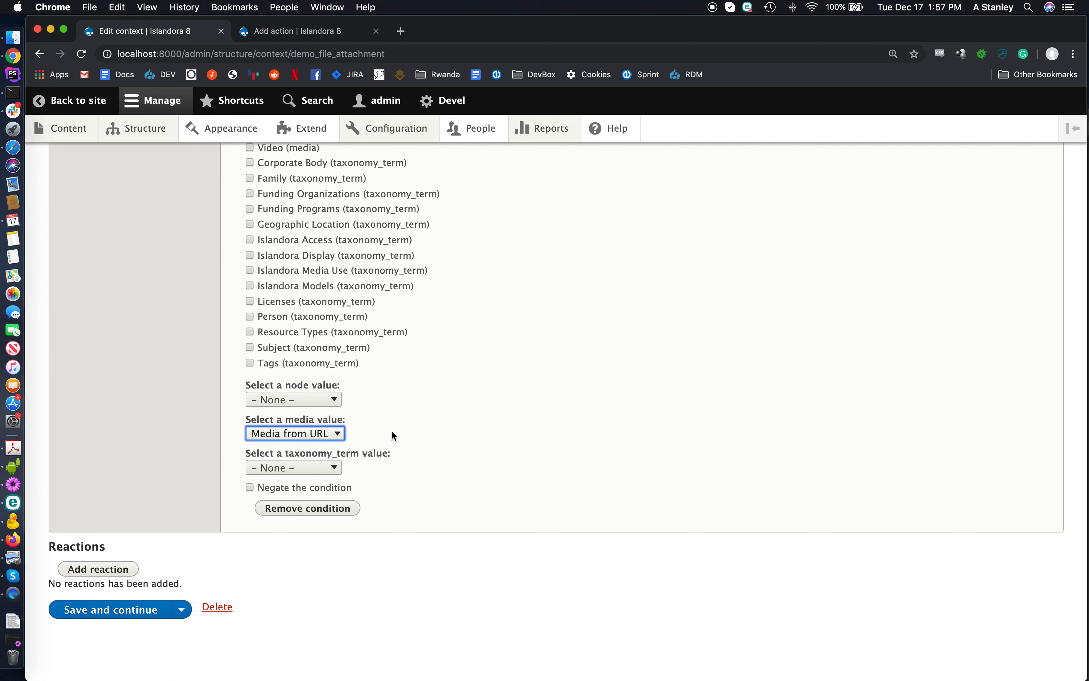
Step: Add a Derive file For Existing Media reaction that runs the Image attachment demo action, and save the context
{"action": "left_click", "coordinate": [111, 567]}
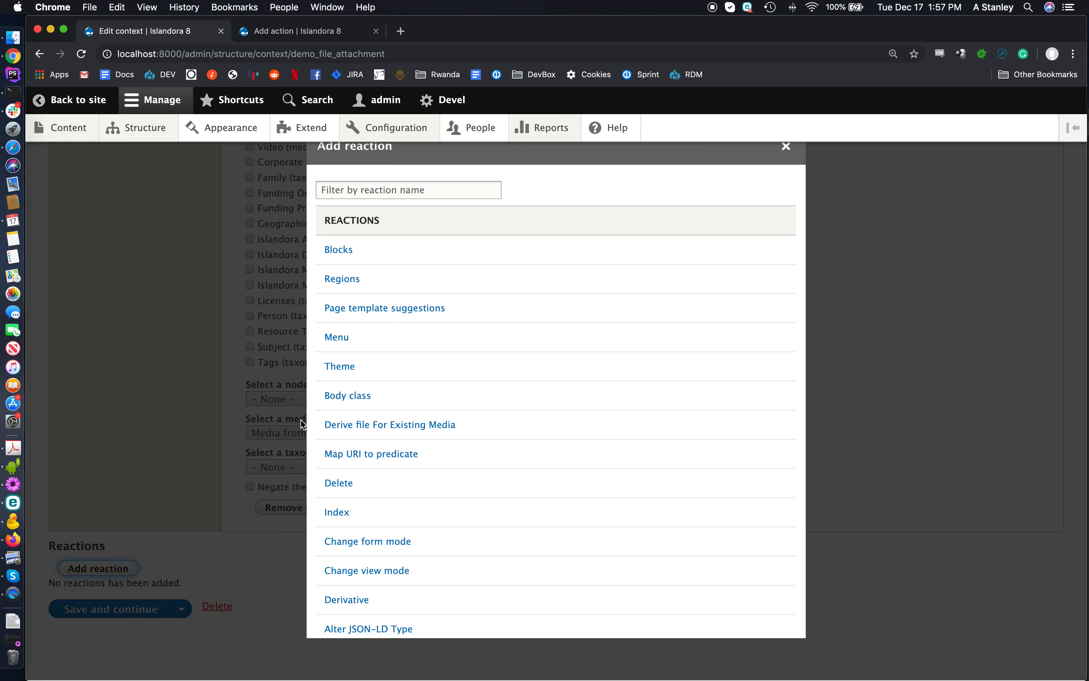
{"action": "left_click", "coordinate": [355, 427]}
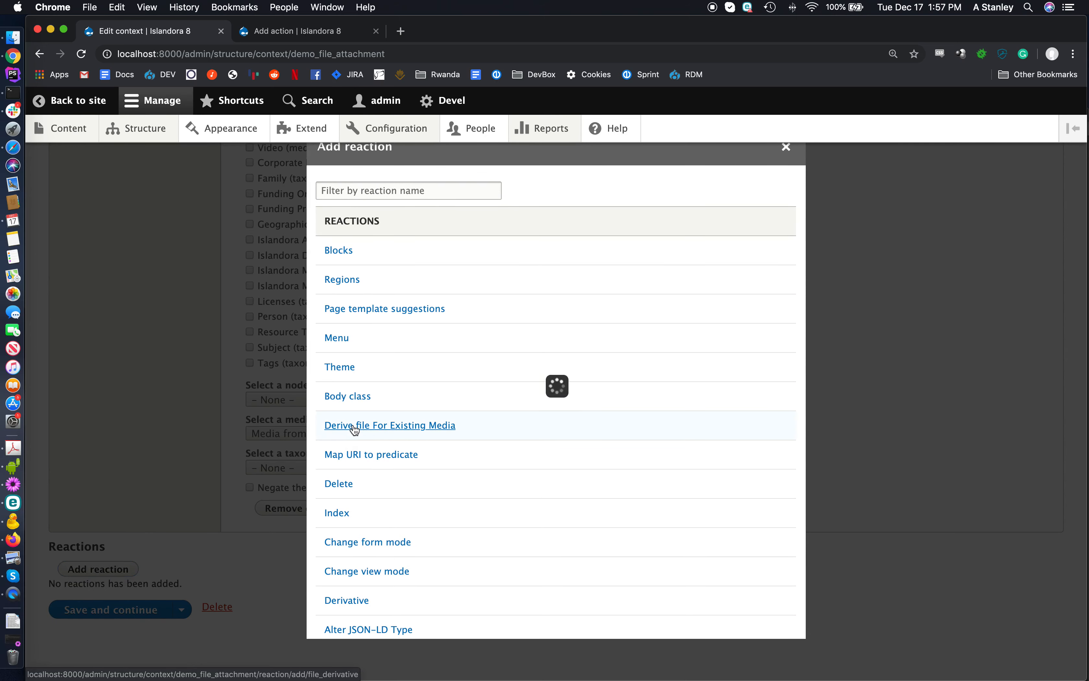
{"action": "scroll", "coordinate": [460, 404], "scroll_direction": "down", "scroll_amount": 5}
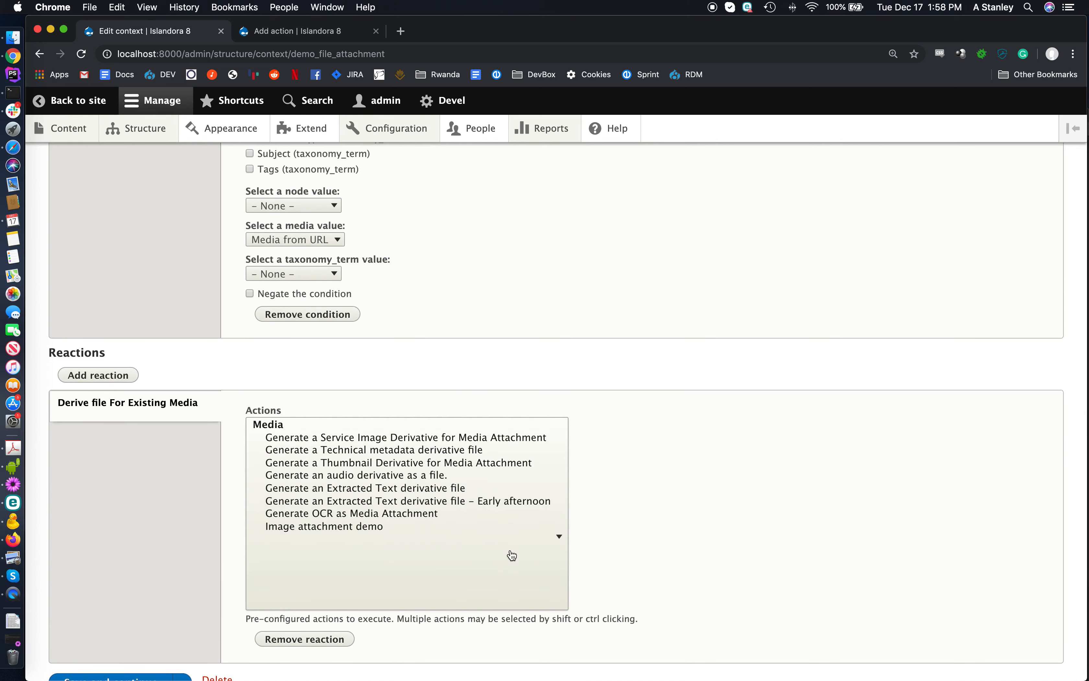
{"action": "left_click", "coordinate": [344, 534]}
{"action": "scroll", "coordinate": [343, 534], "scroll_direction": "down", "scroll_amount": 3}
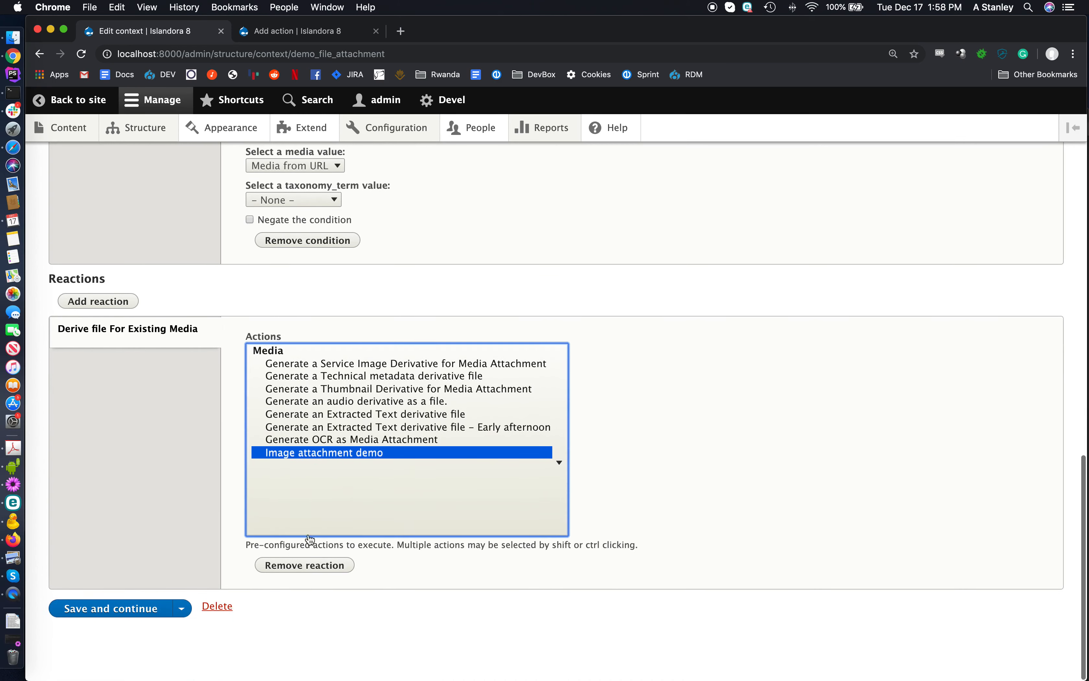
{"action": "left_click", "coordinate": [140, 610]}
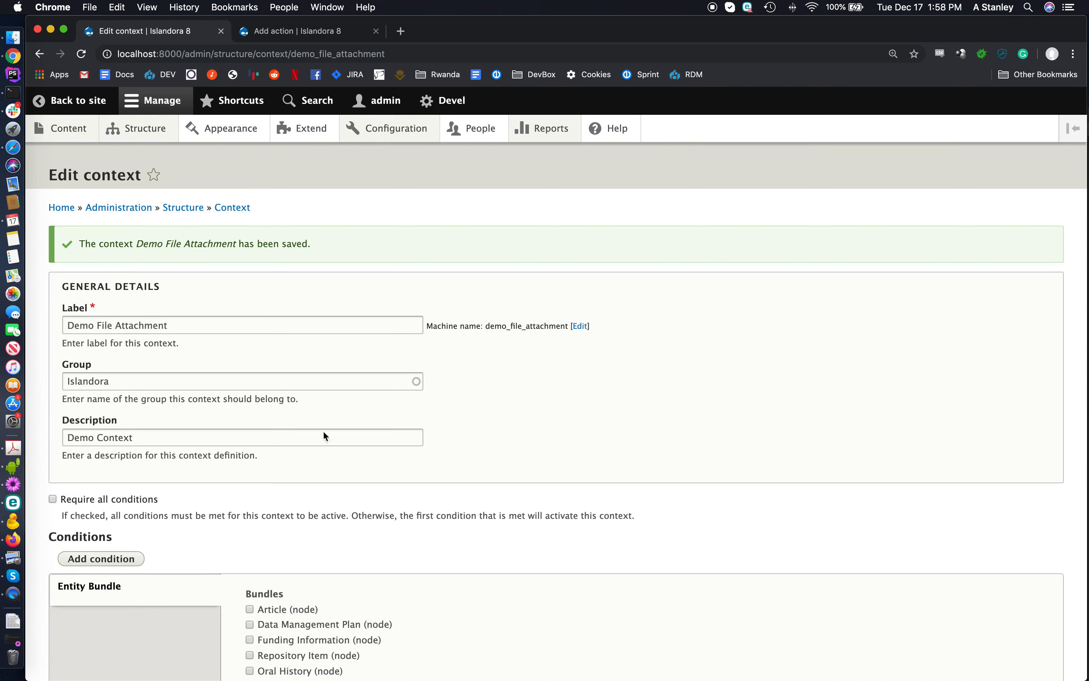
Step: Open Demo Repository Item from the site's content and start adding a Demo Media item to it
{"action": "mouse_move", "coordinate": [75, 131]}
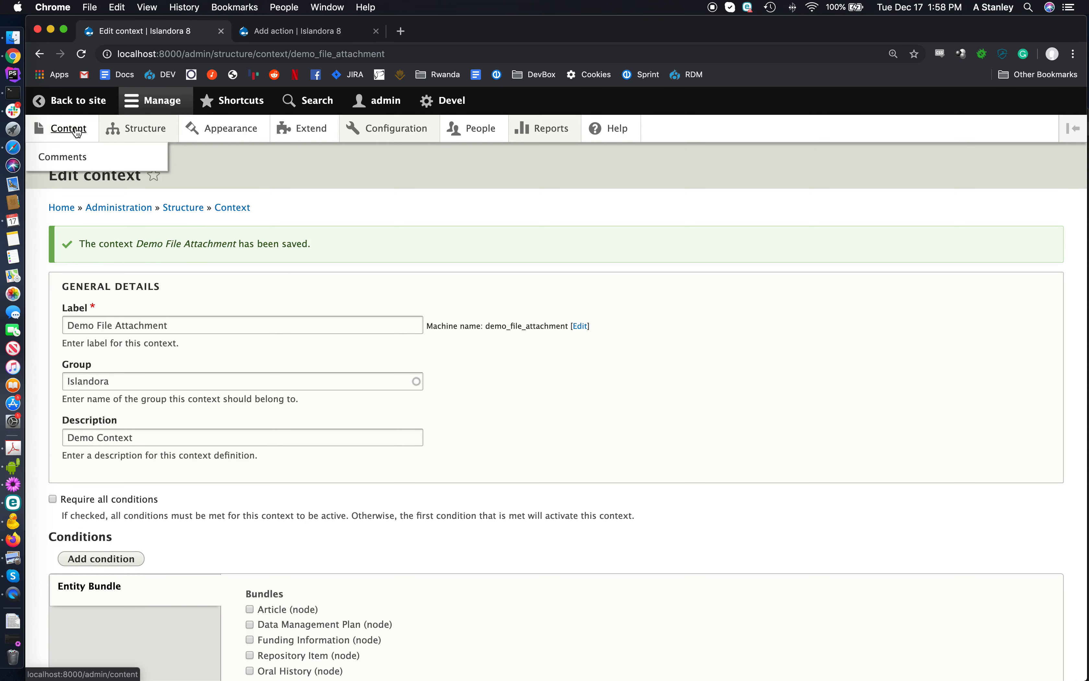
{"action": "scroll", "coordinate": [313, 223], "scroll_direction": "down", "scroll_amount": 2}
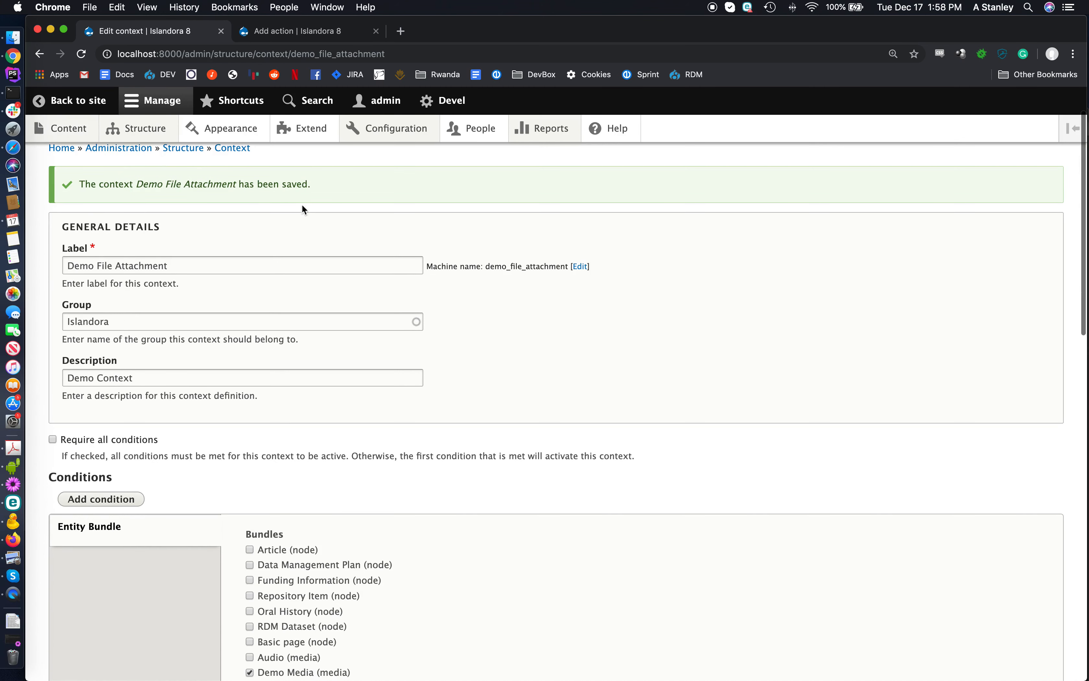
{"action": "left_click", "coordinate": [63, 130]}
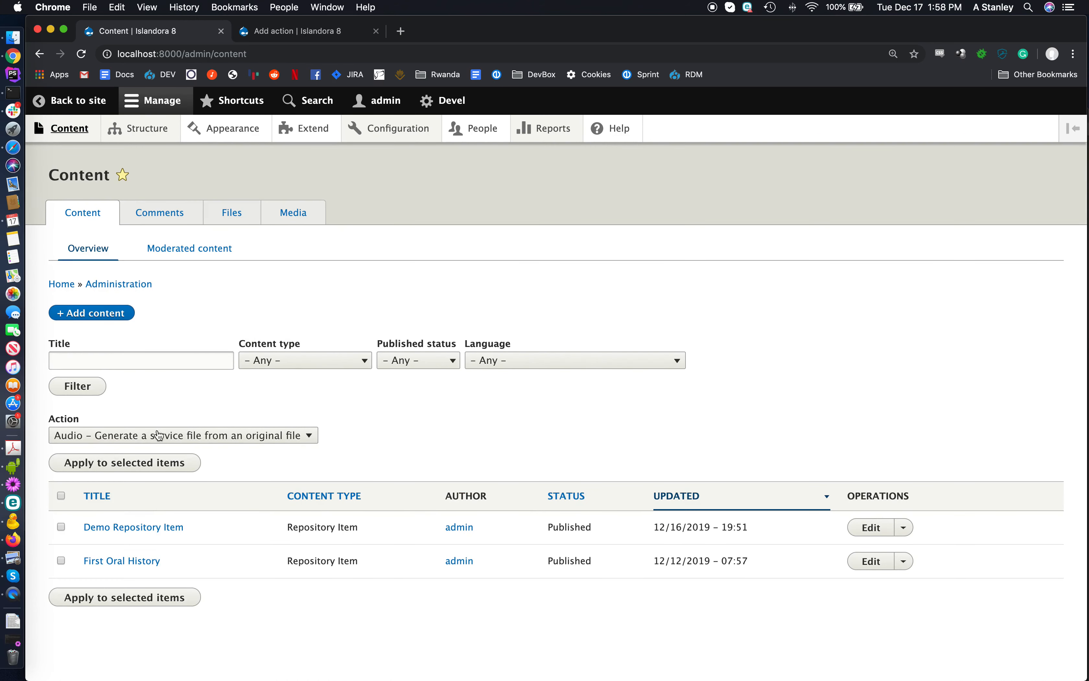
{"action": "left_click", "coordinate": [167, 530]}
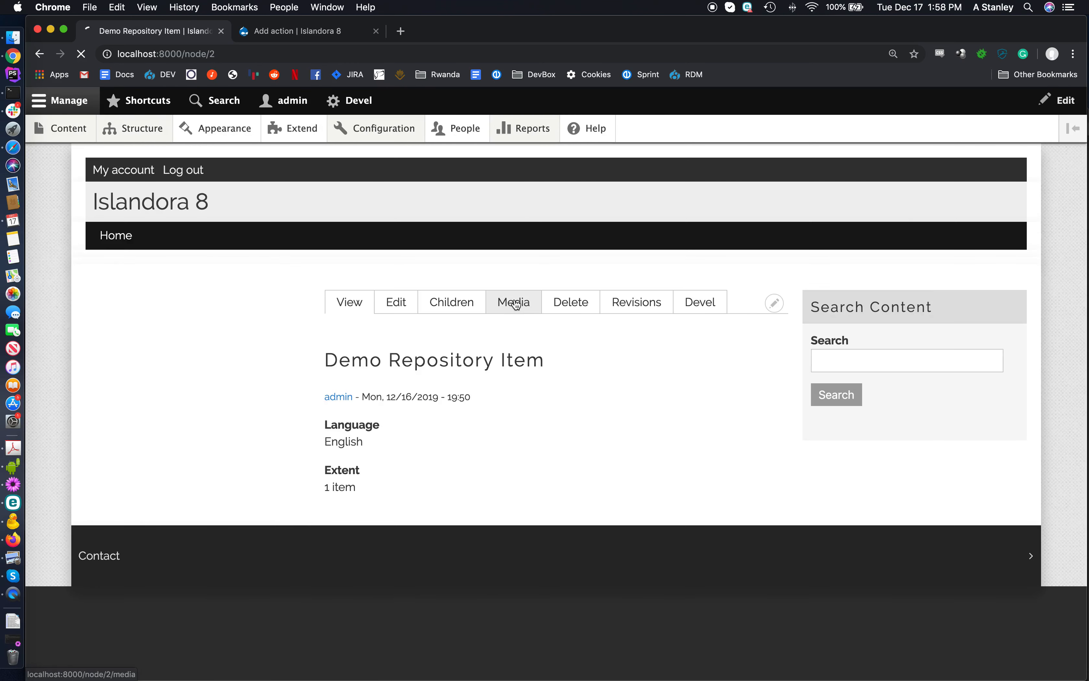
{"action": "left_click", "coordinate": [516, 306]}
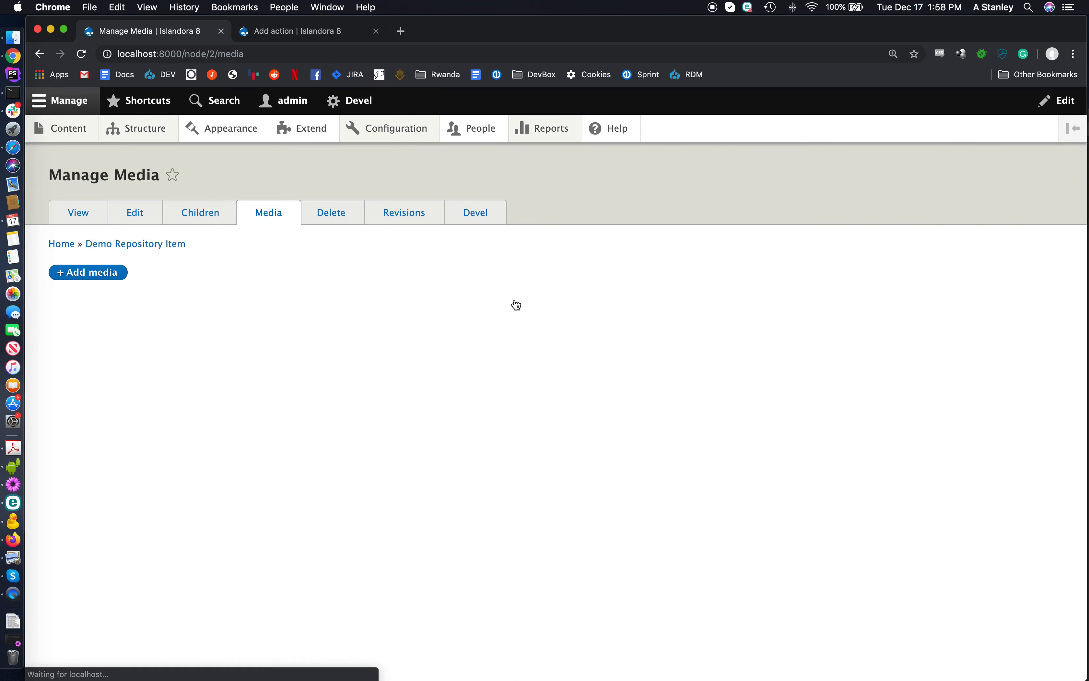
{"action": "left_click", "coordinate": [106, 280]}
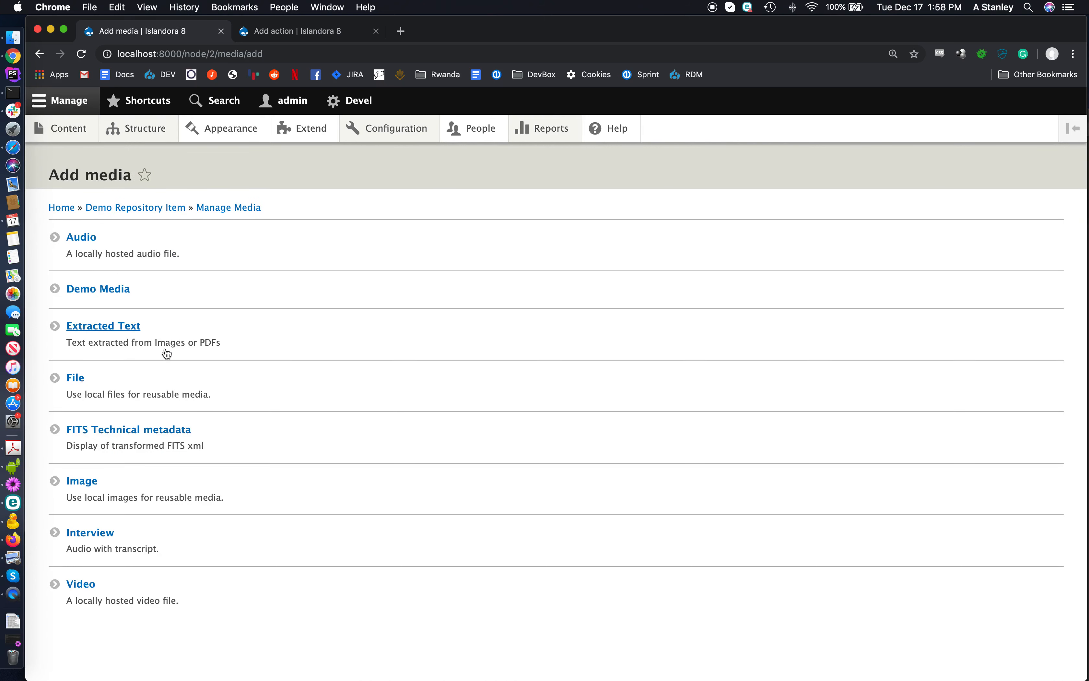
{"action": "left_click", "coordinate": [117, 298]}
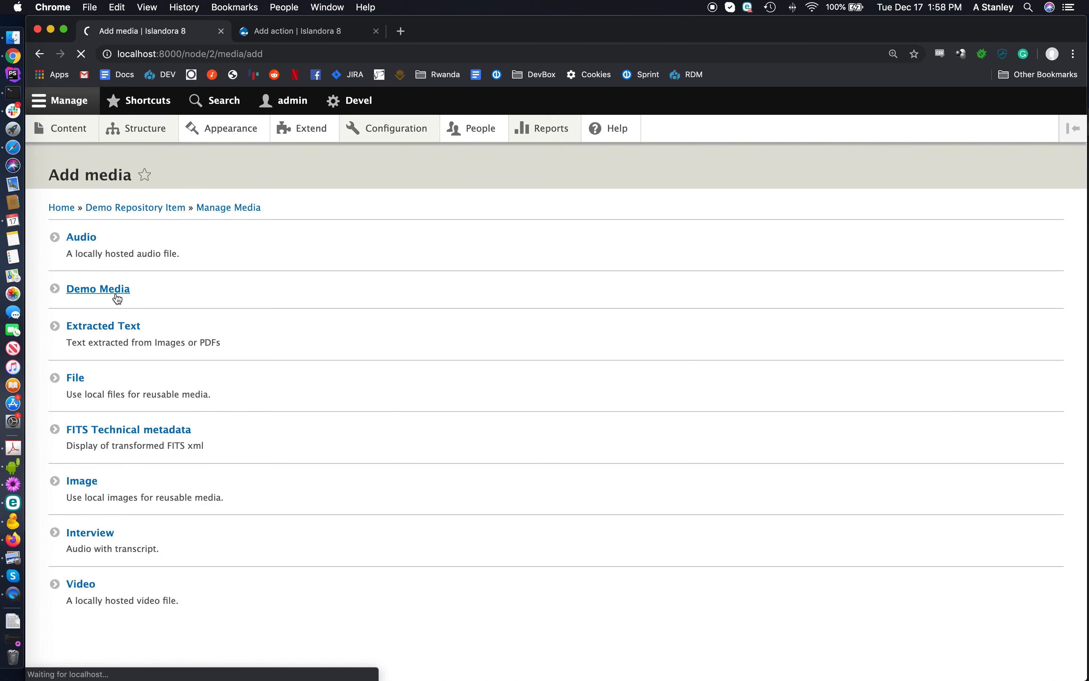
Step: Name the new media item "Demo Image"
{"action": "left_click", "coordinate": [128, 251]}
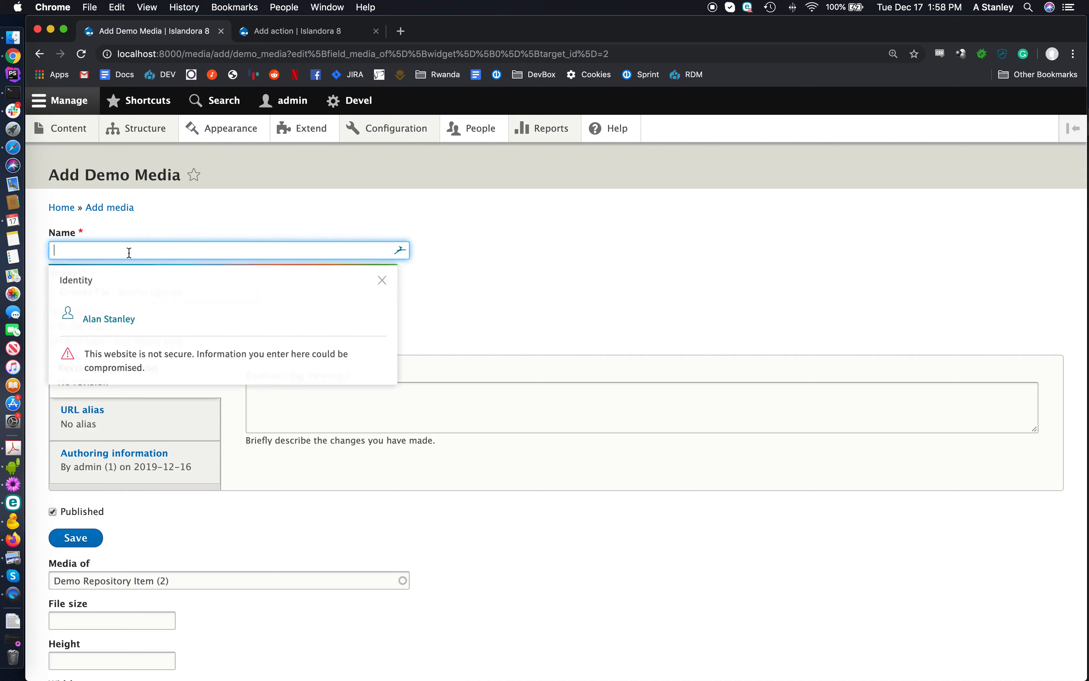
{"action": "type", "text": "Demo Im a"}
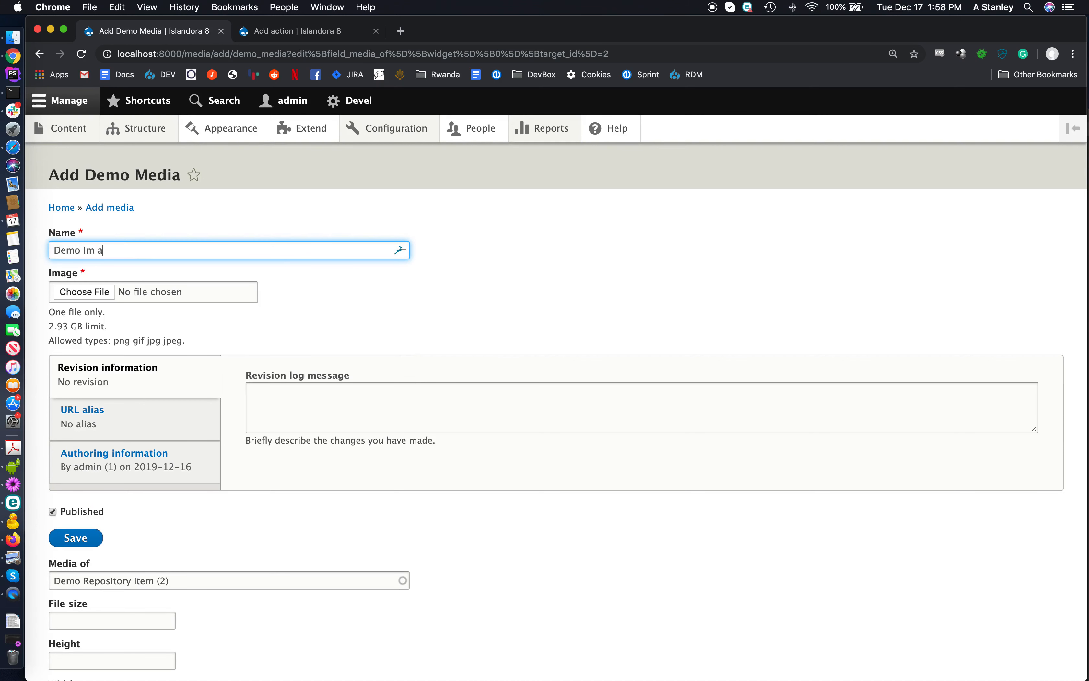
{"action": "key", "text": "BackSpace"}
{"action": "key", "text": "BackSpace"}
{"action": "key", "text": "BackSpace"}
{"action": "type", "text": "age"}
Step: Upload chairdog.jpg from the Jpegs folder as the media's image, with the alternative text "Peggy"
{"action": "left_click", "coordinate": [70, 294]}
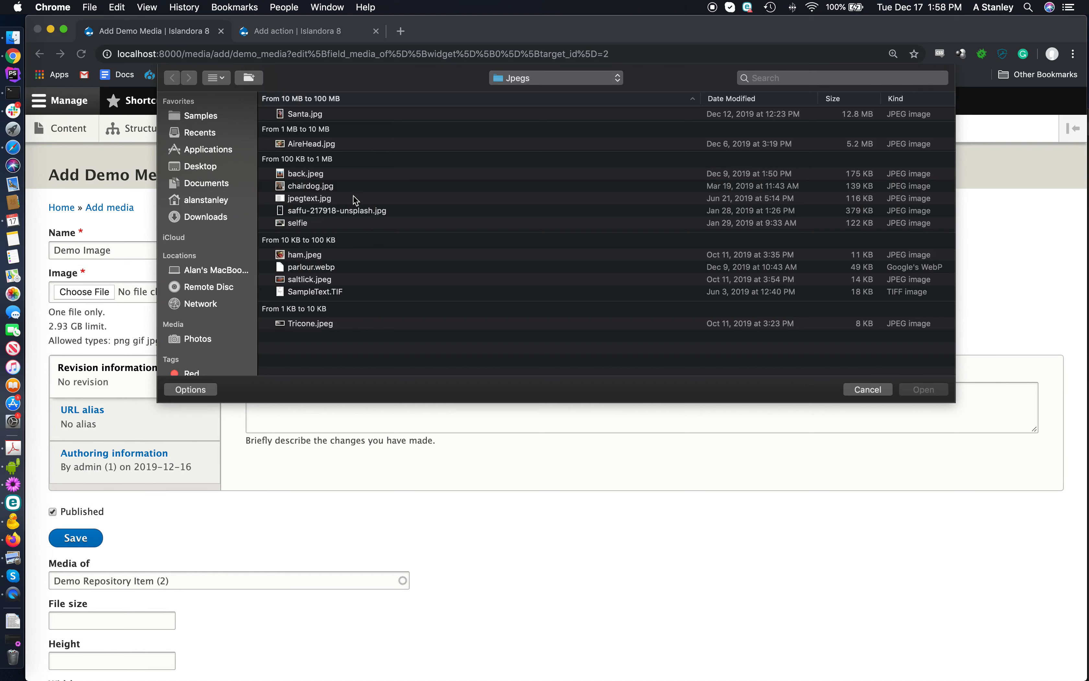
{"action": "left_click", "coordinate": [324, 188]}
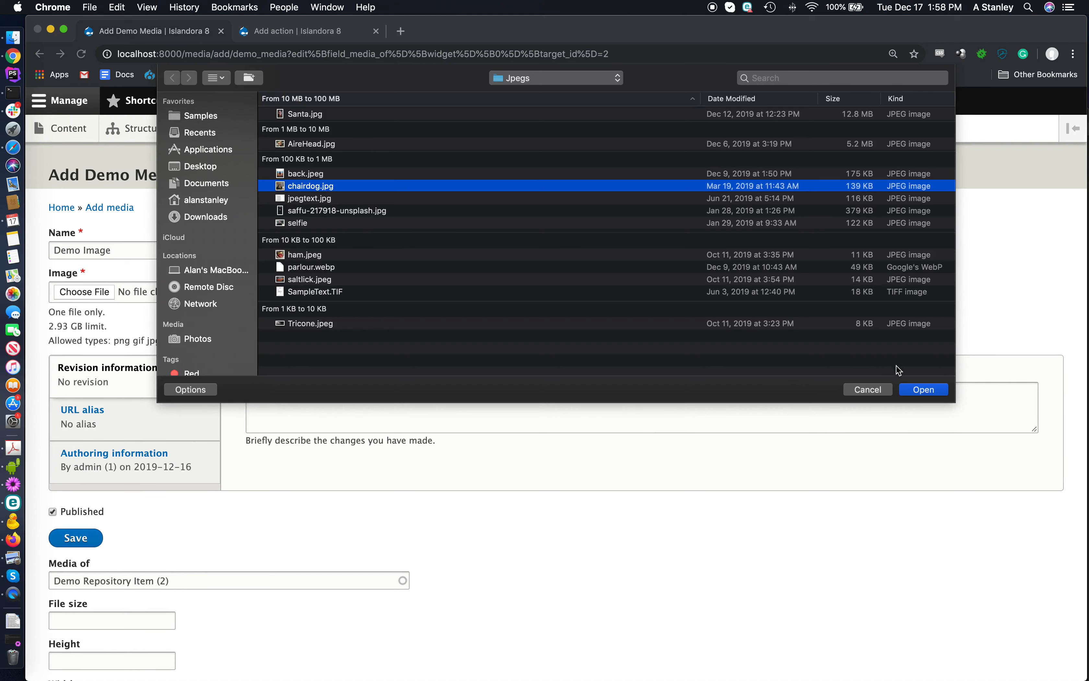
{"action": "left_click", "coordinate": [923, 389]}
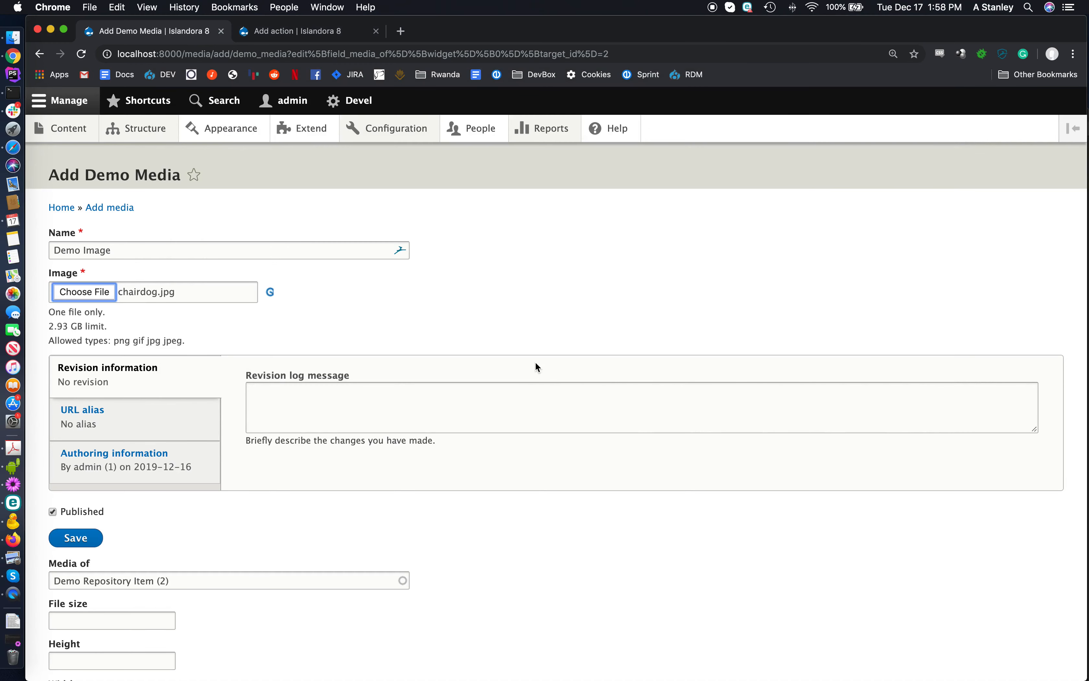
{"action": "left_click", "coordinate": [244, 297]}
{"action": "type", "text": "Peggyu"}
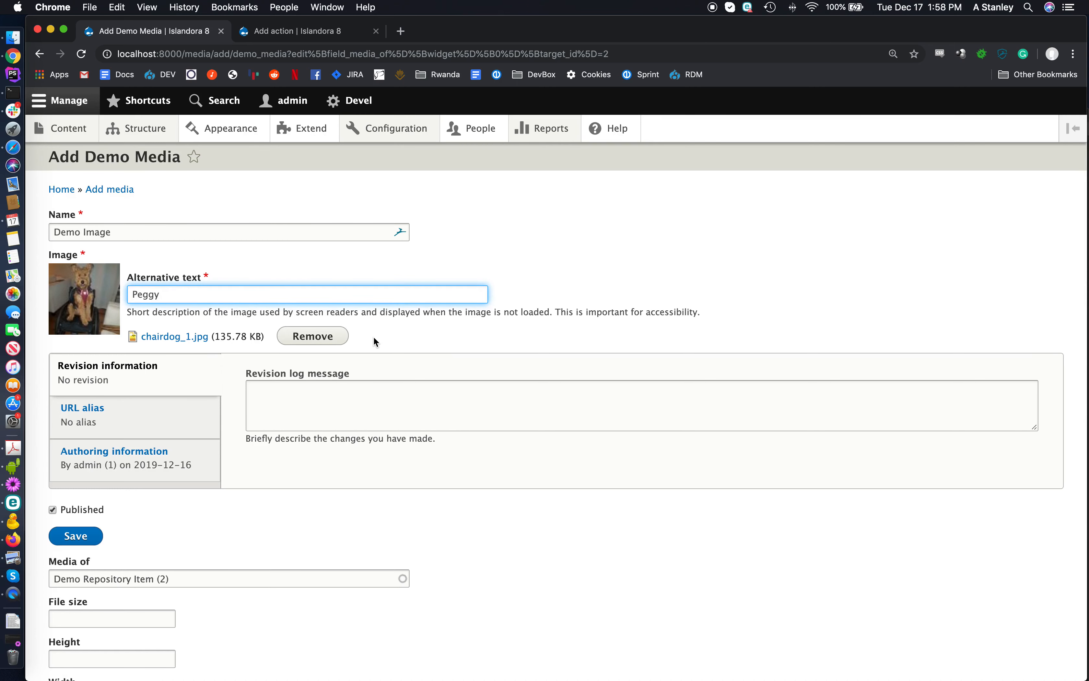
Step: Save the new Demo Media item with the File for Demo field left empty
{"action": "scroll", "coordinate": [373, 336], "scroll_direction": "down", "scroll_amount": 2}
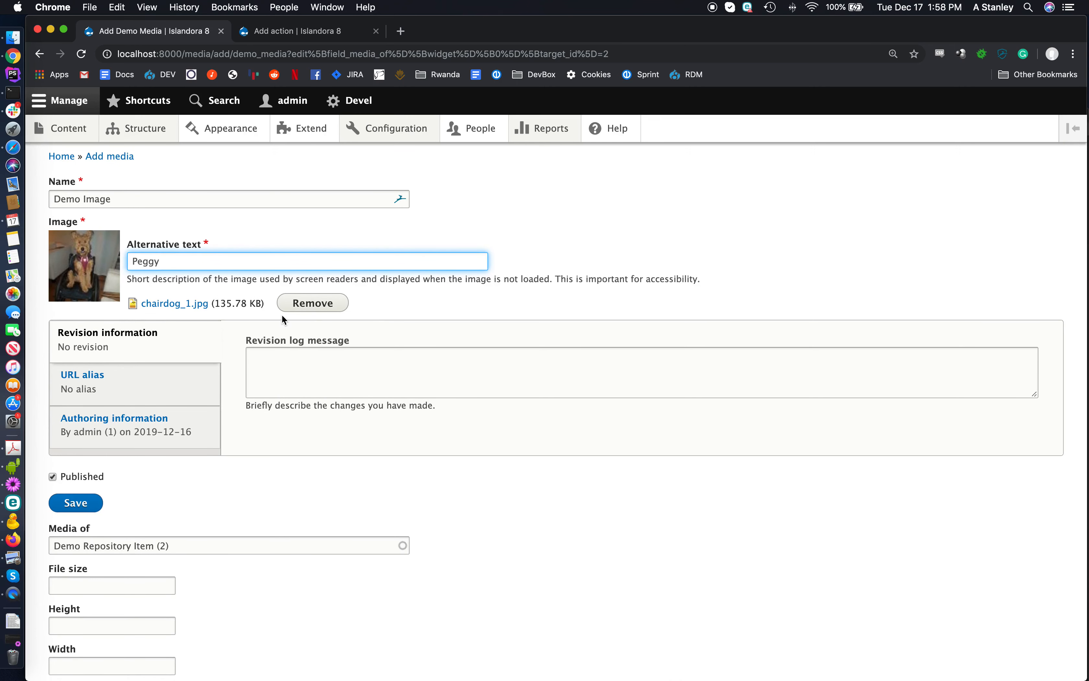
{"action": "scroll", "coordinate": [287, 356], "scroll_direction": "up", "scroll_amount": 3}
{"action": "scroll", "coordinate": [290, 358], "scroll_direction": "down", "scroll_amount": 5}
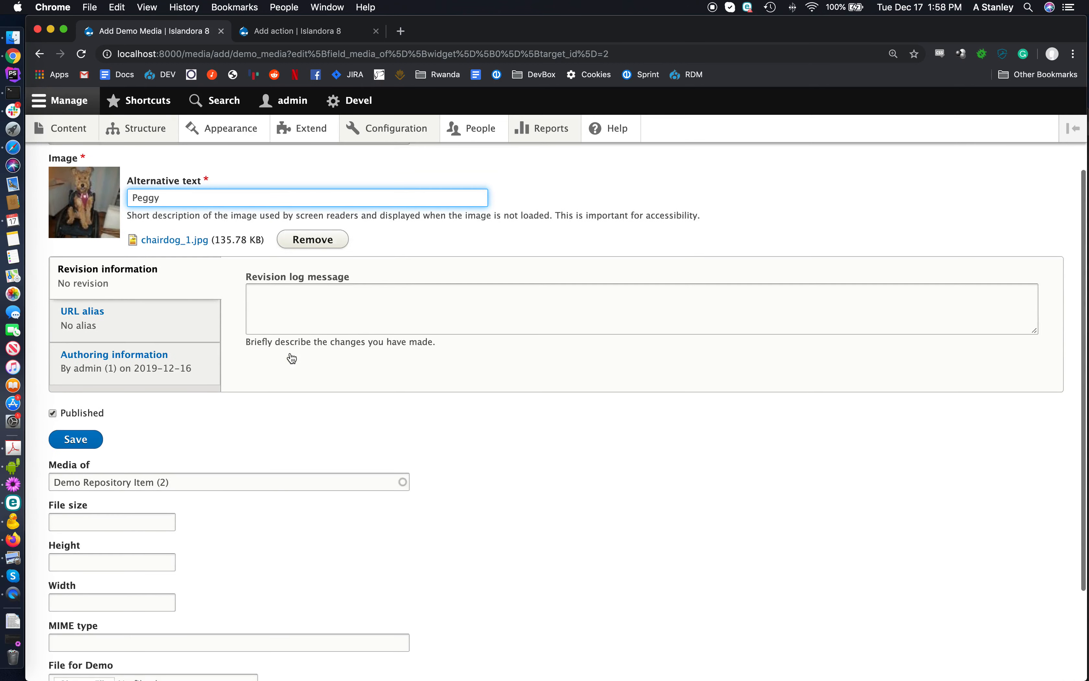
{"action": "scroll", "coordinate": [291, 352], "scroll_direction": "down", "scroll_amount": 6}
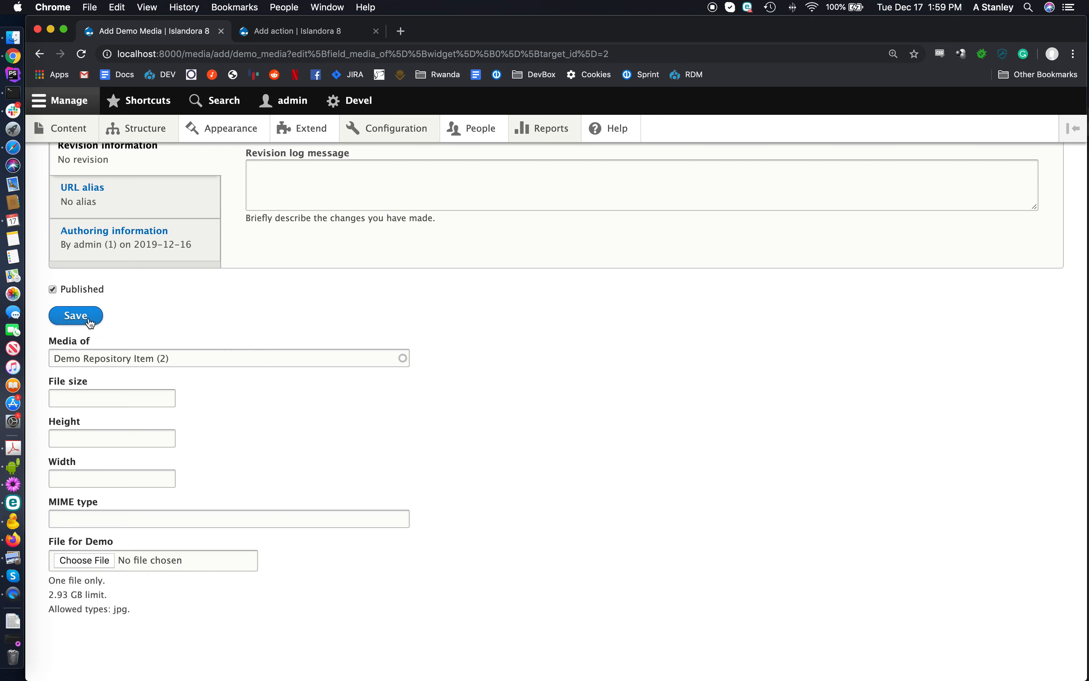
{"action": "left_click", "coordinate": [76, 316]}
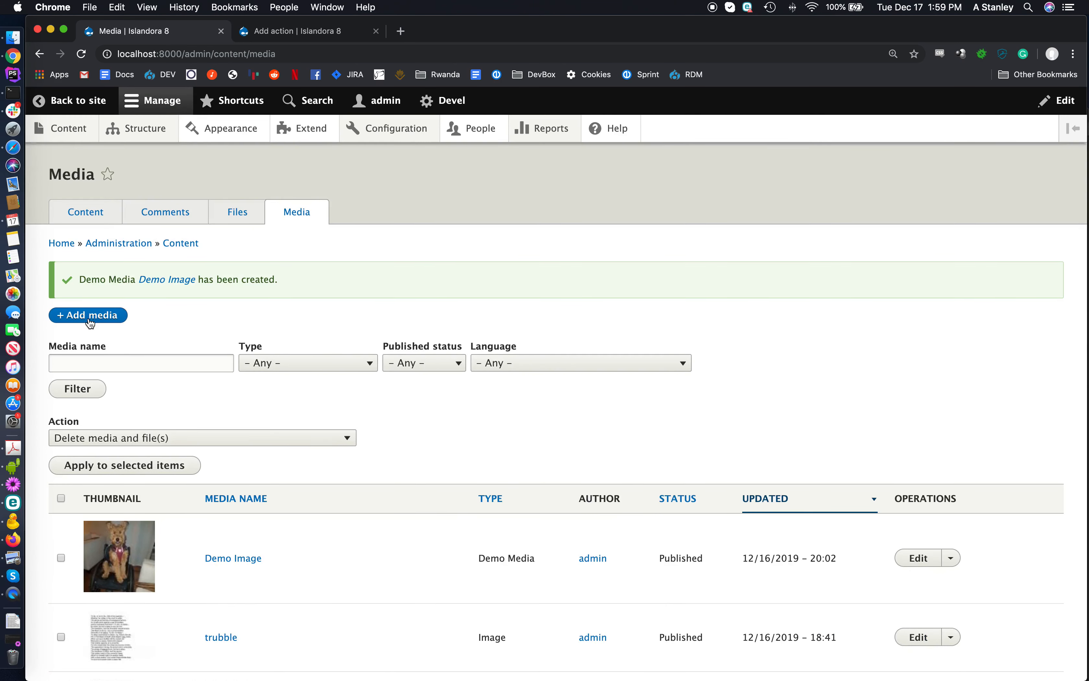
Step: Open Demo Image for editing, view the derivative attached in its File for Demo field, and close the image
{"action": "scroll", "coordinate": [242, 436], "scroll_direction": "down", "scroll_amount": 3}
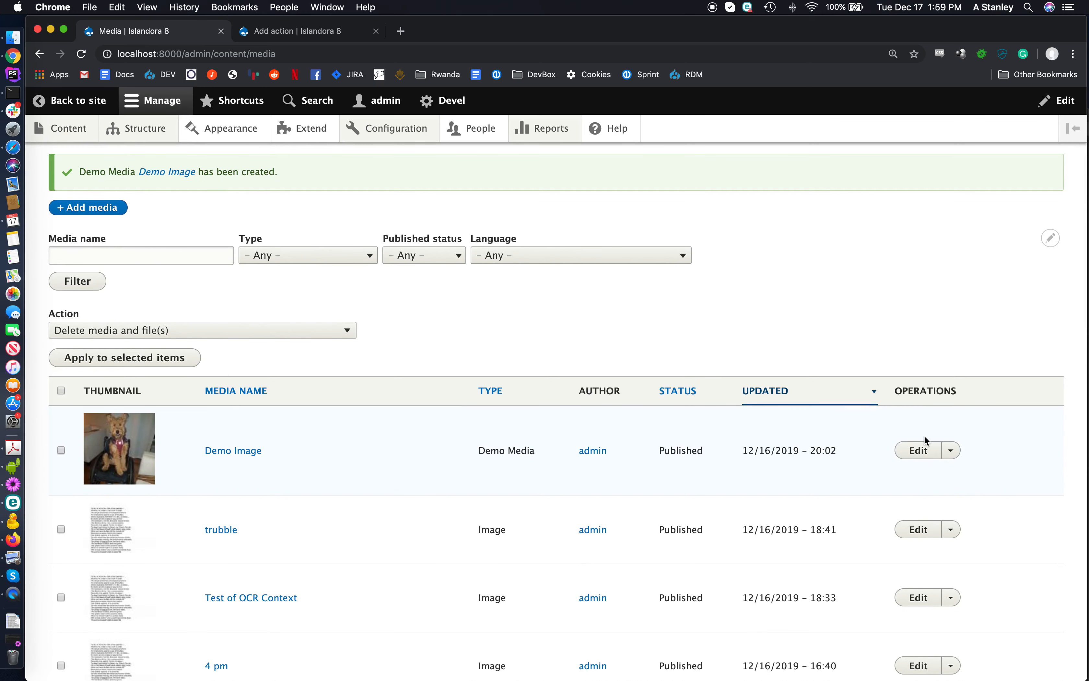
{"action": "left_click", "coordinate": [920, 451]}
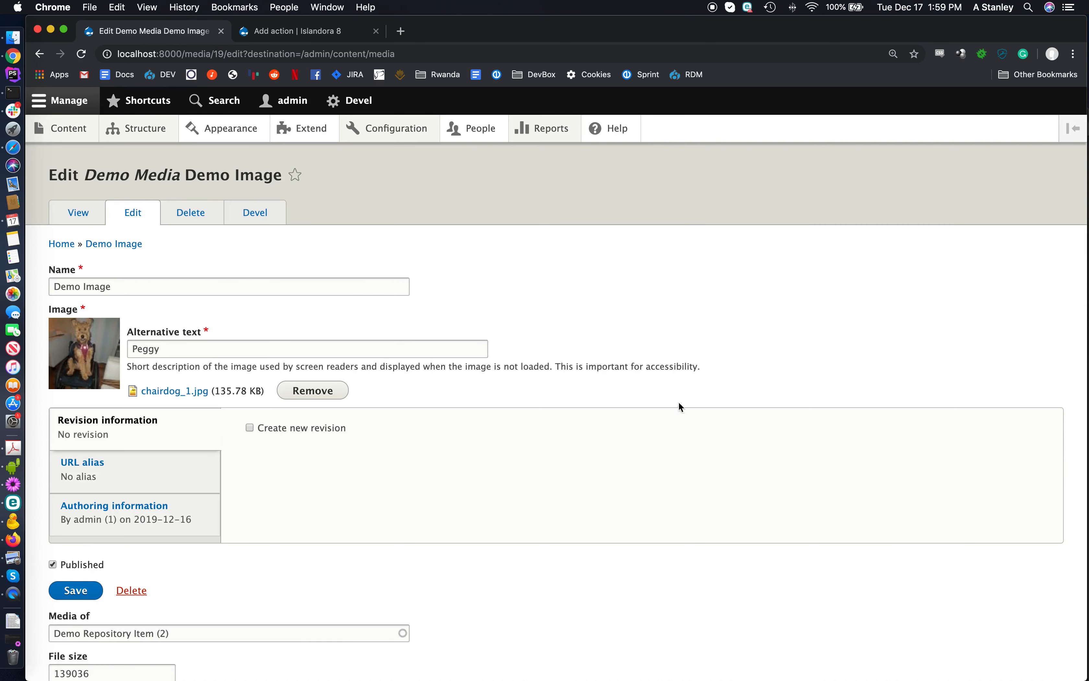
{"action": "scroll", "coordinate": [469, 358], "scroll_direction": "down", "scroll_amount": 6}
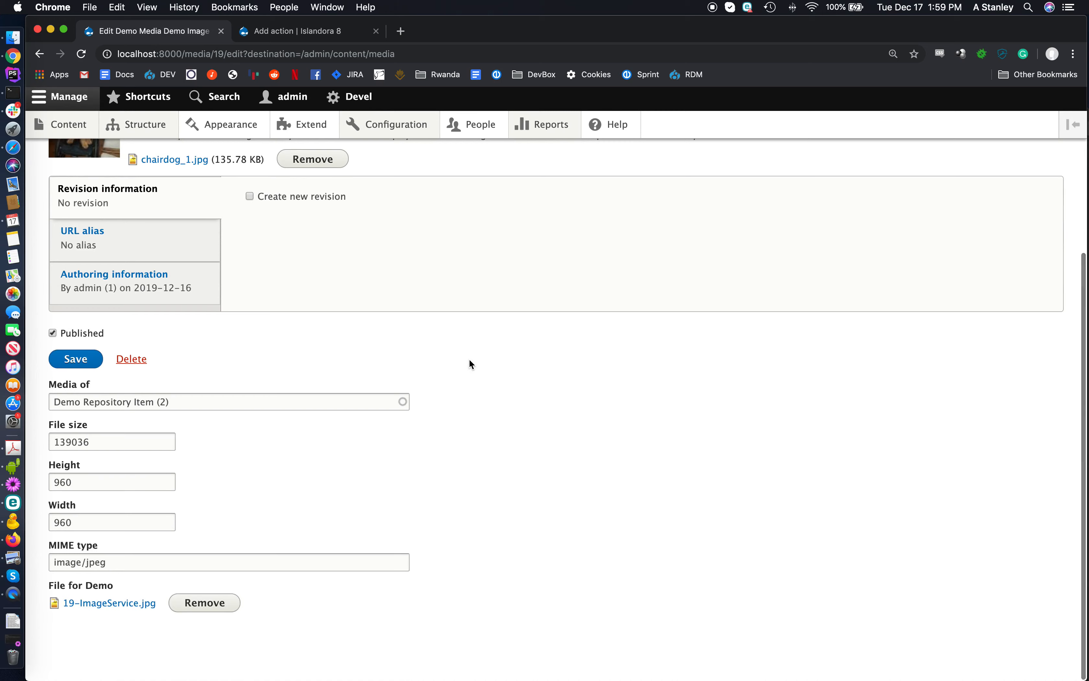
{"action": "left_click", "coordinate": [109, 607]}
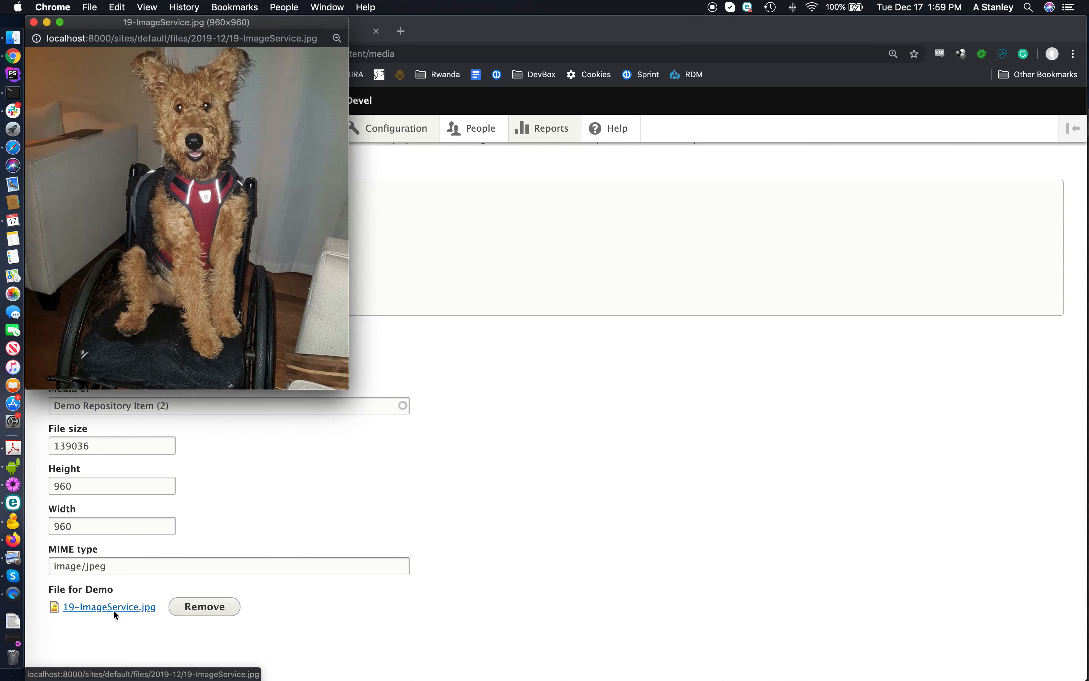
{"action": "left_click", "coordinate": [34, 23]}
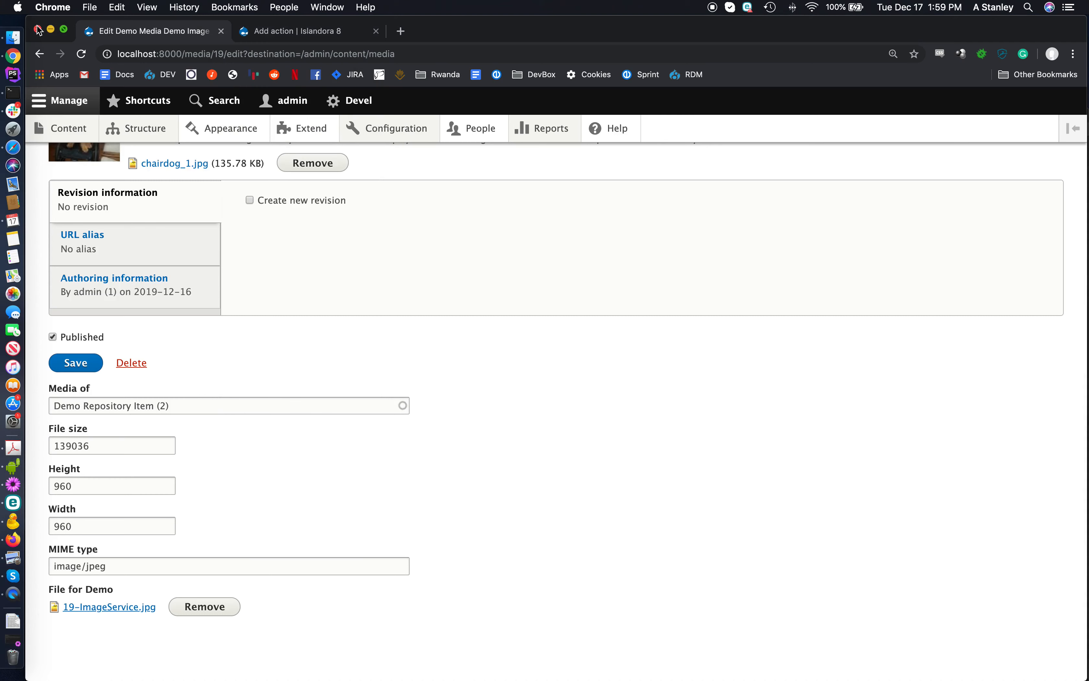